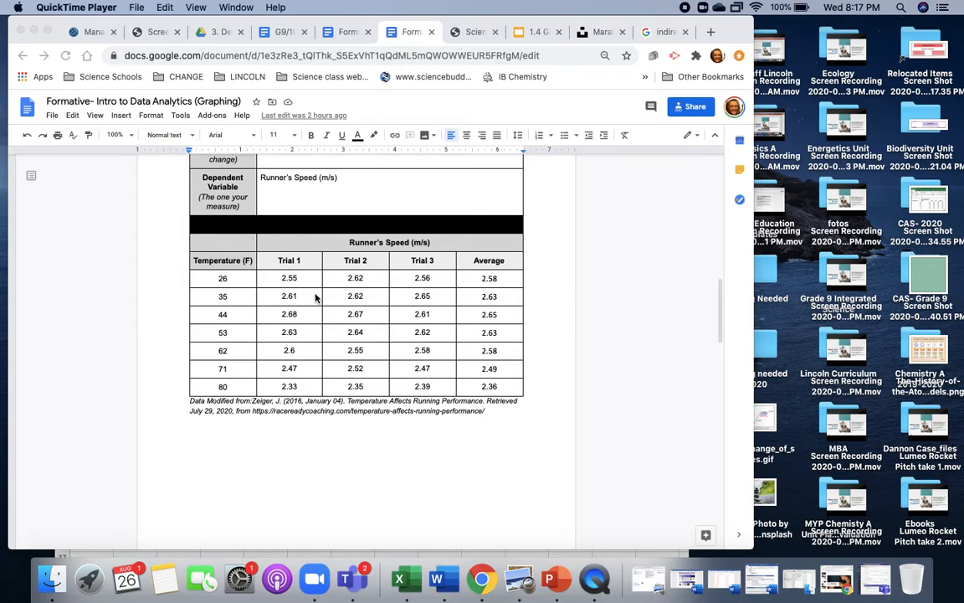
- Switch to Excel and arrange its blank workbook side by side with the Google Docs page, resizing both windows to show the data table
left_click(400, 579)
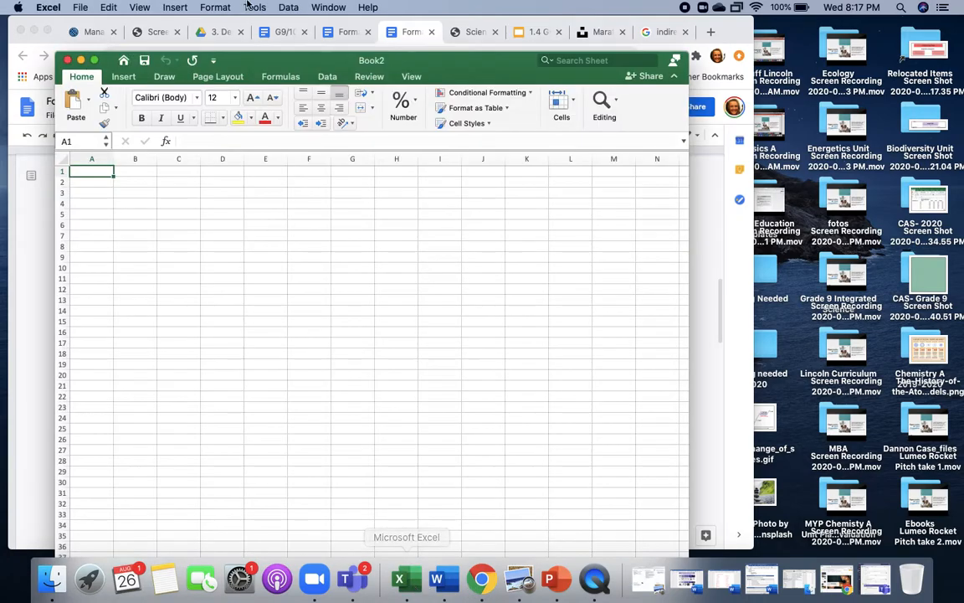
left_click_drag(313, 67, 561, 17)
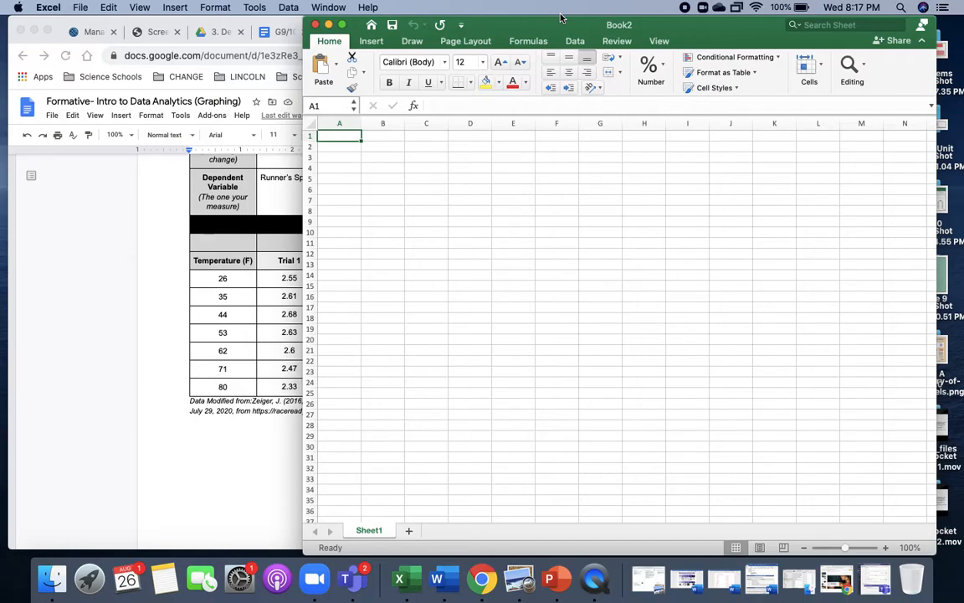
left_click_drag(469, 24, 497, 26)
left_click_drag(558, 30, 244, 30)
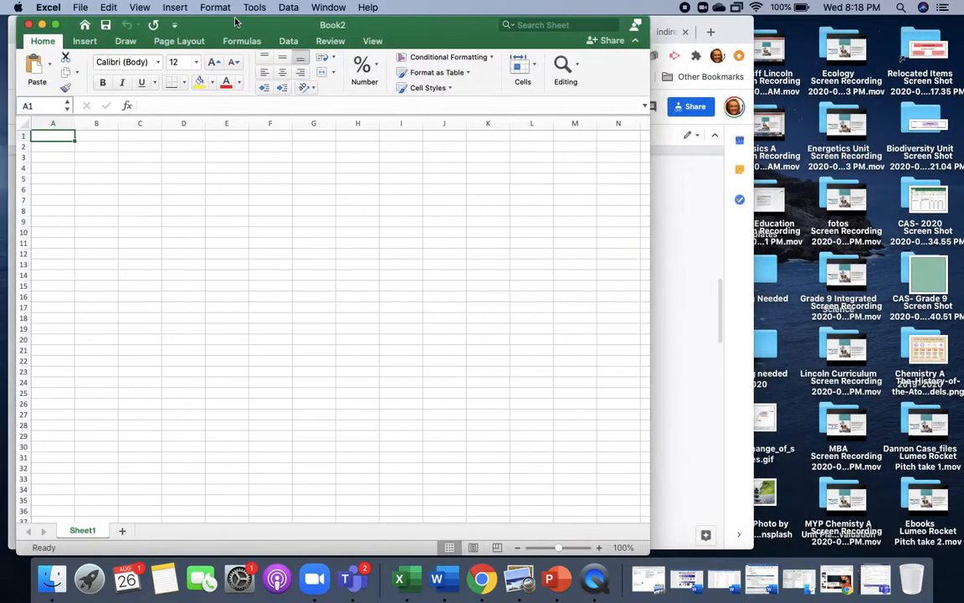
left_click(685, 20)
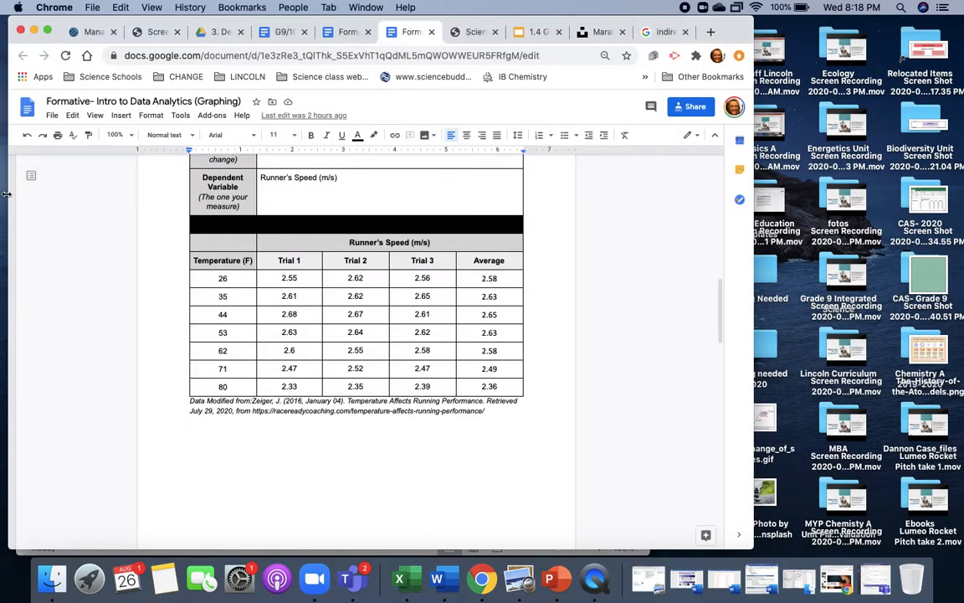
left_click_drag(9, 192, 323, 192)
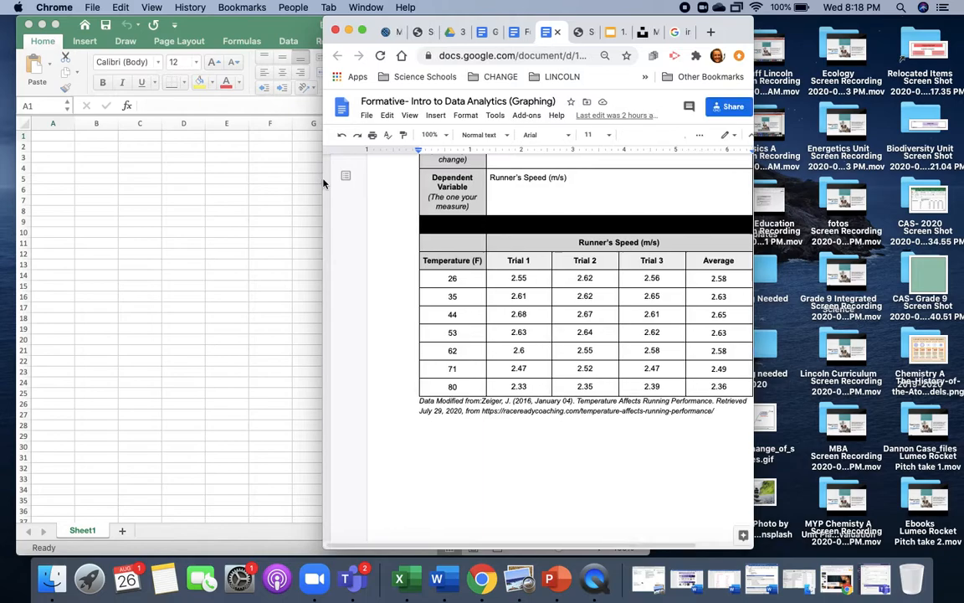
left_click_drag(622, 25, 847, 7)
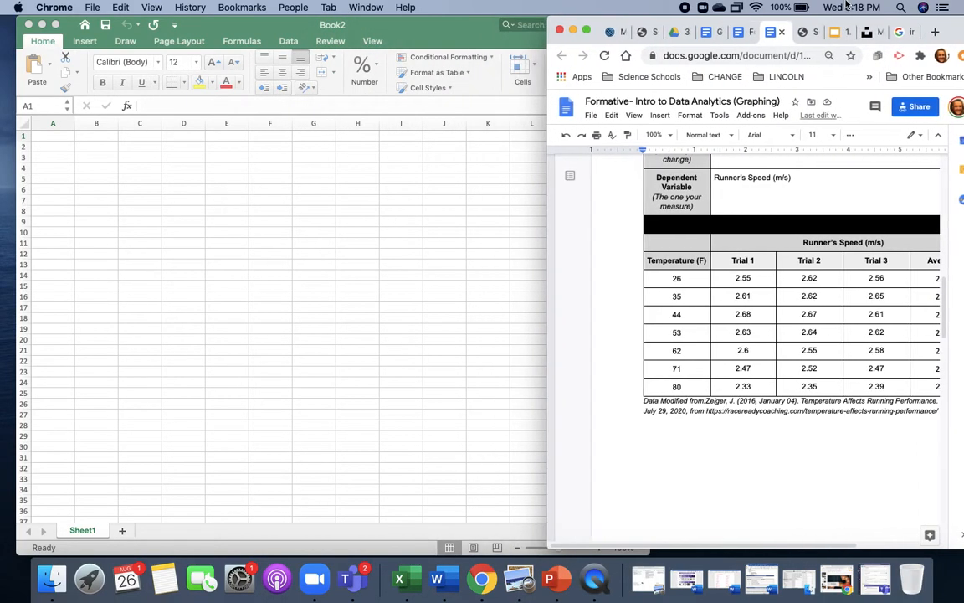
double_click(394, 18)
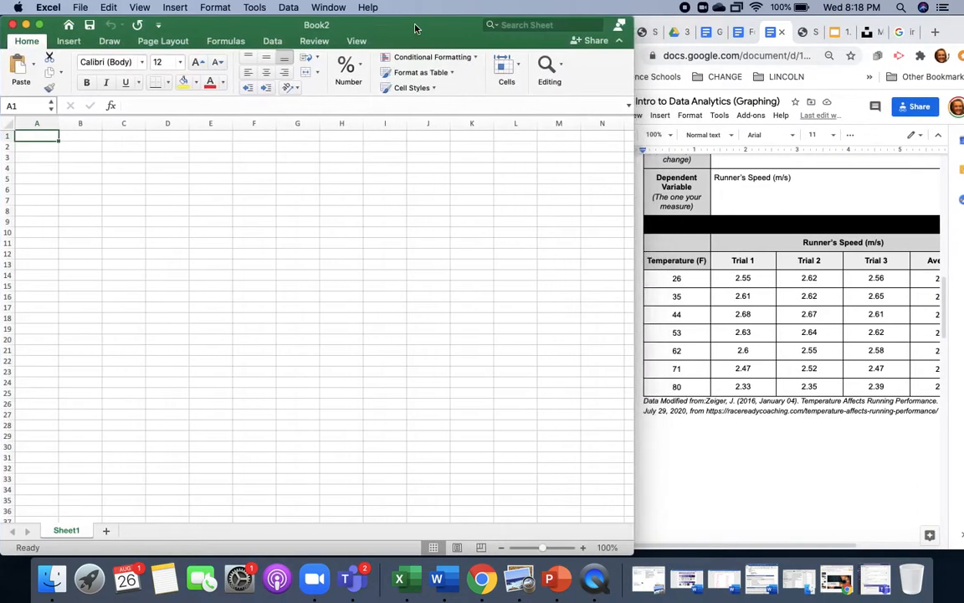
left_click_drag(634, 67, 559, 60)
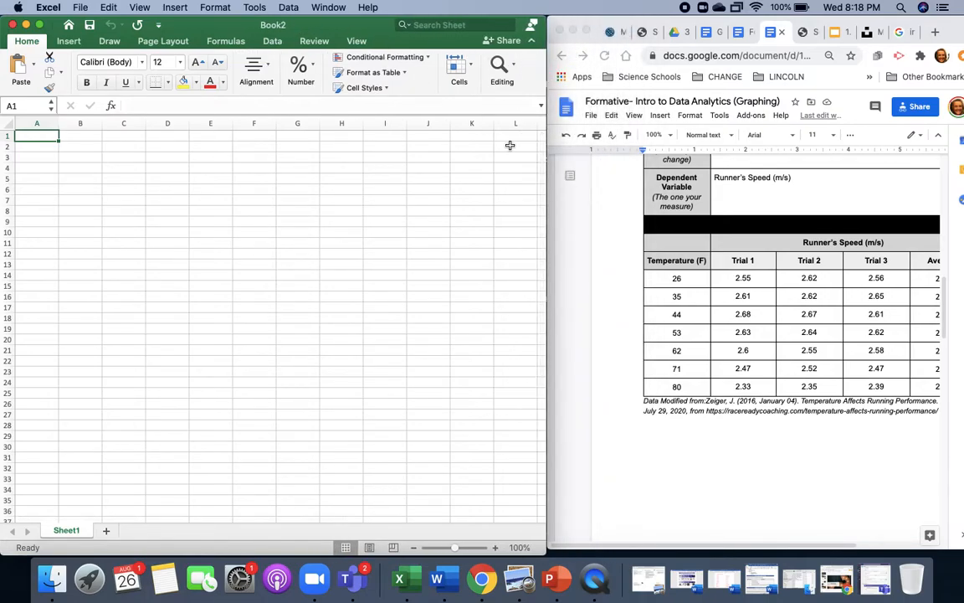
scroll(699, 303, "right", 5)
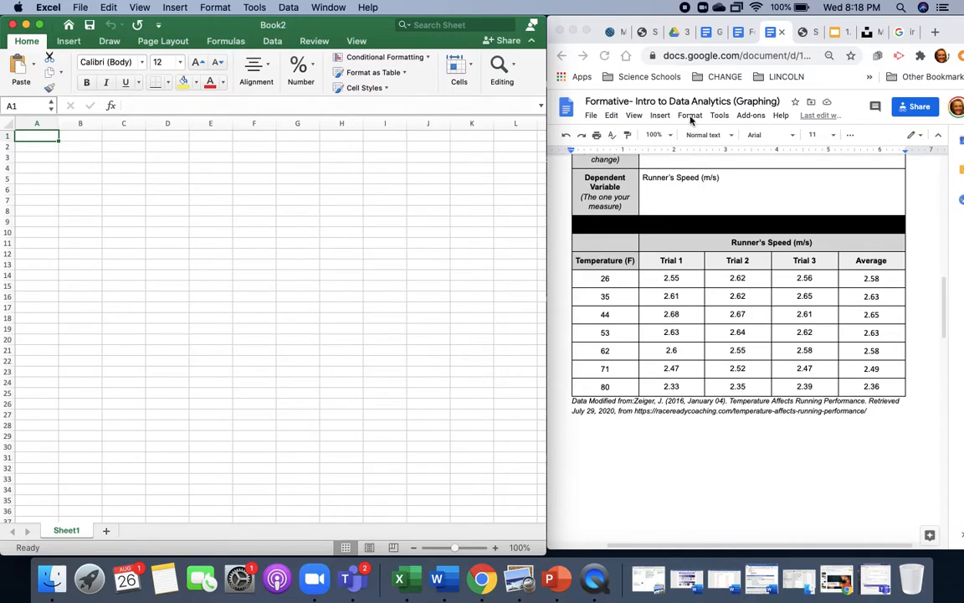
- Copy the runner's speed table from the document, including its headers, and paste it into the workbook starting at cell A1
left_click(611, 231)
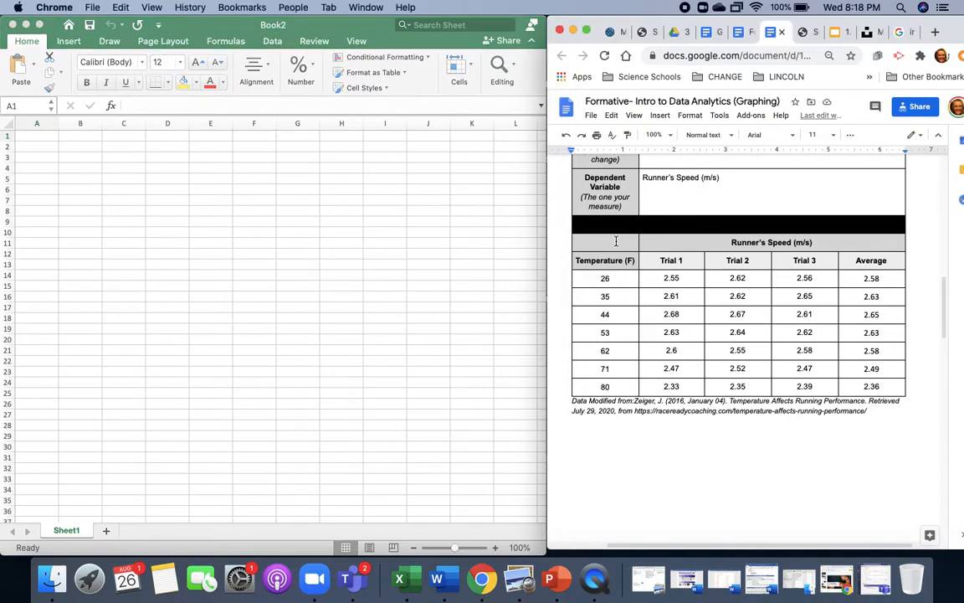
left_click_drag(615, 241, 889, 386)
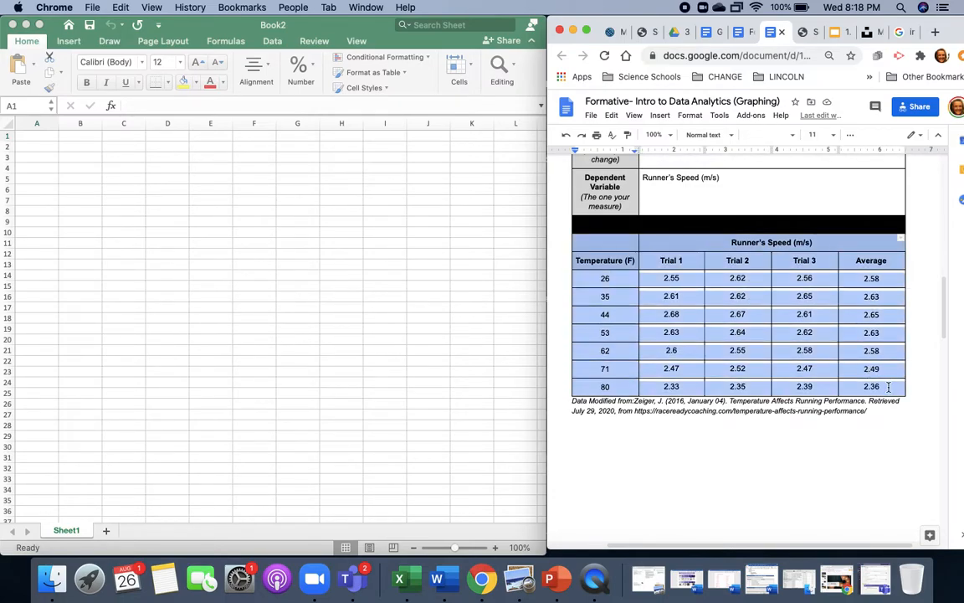
right_click(824, 339)
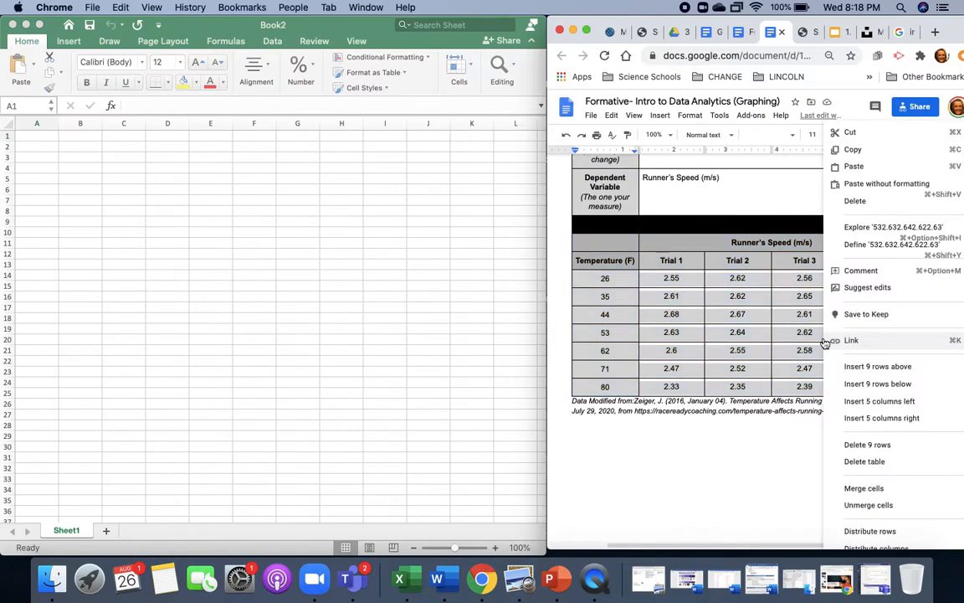
left_click(853, 152)
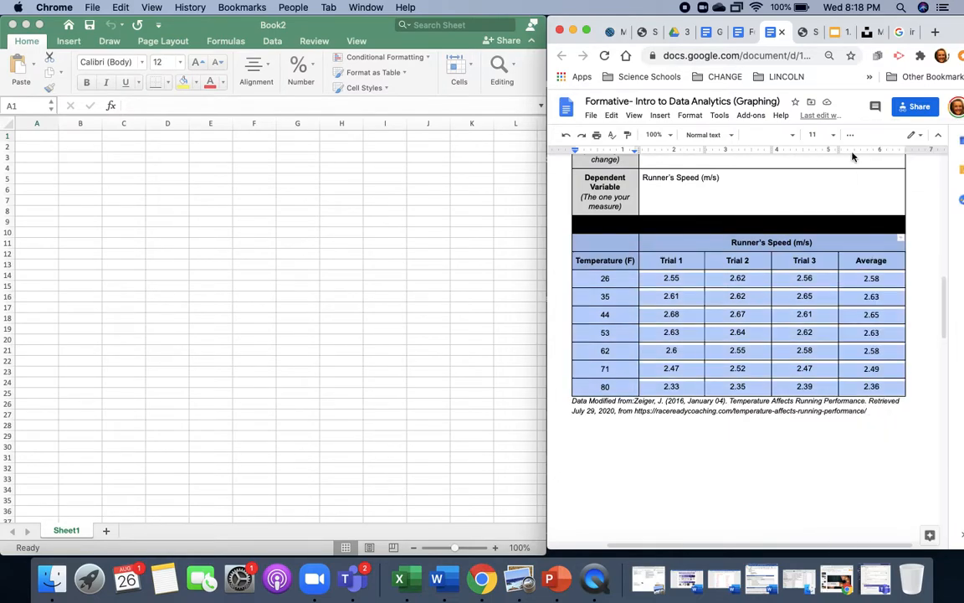
left_click(54, 134)
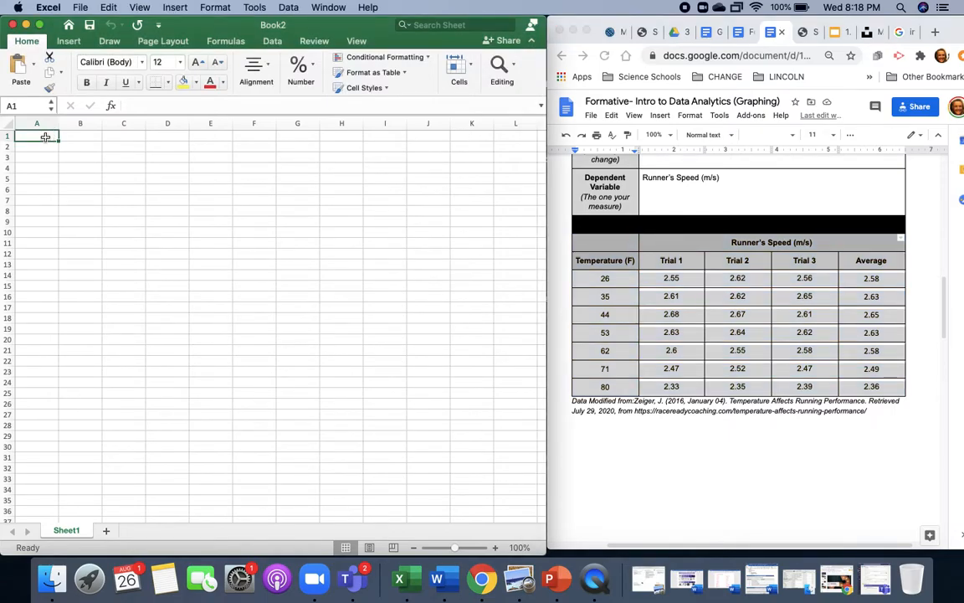
key("super+v")
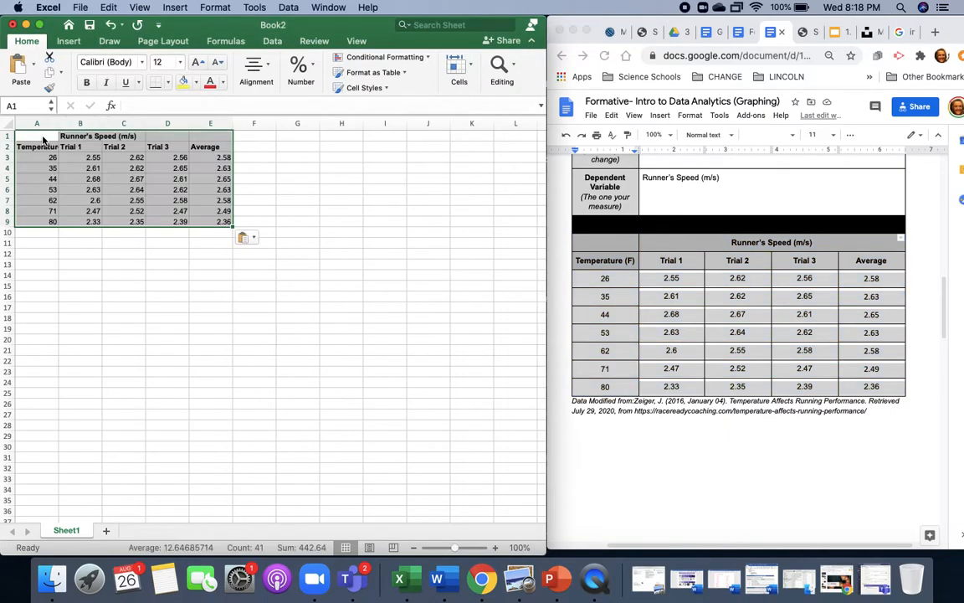
left_click(248, 282)
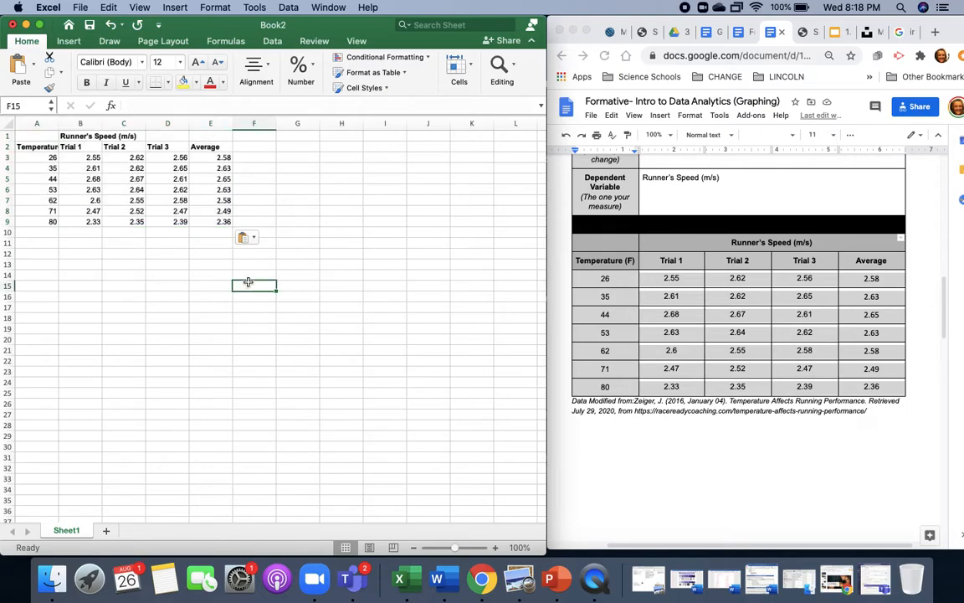
- Highlight the Average column E1:E9 and the Temperature column A1:A9 with yellow fill
left_click(210, 135)
left_click_drag(210, 136, 201, 221)
left_click(185, 81)
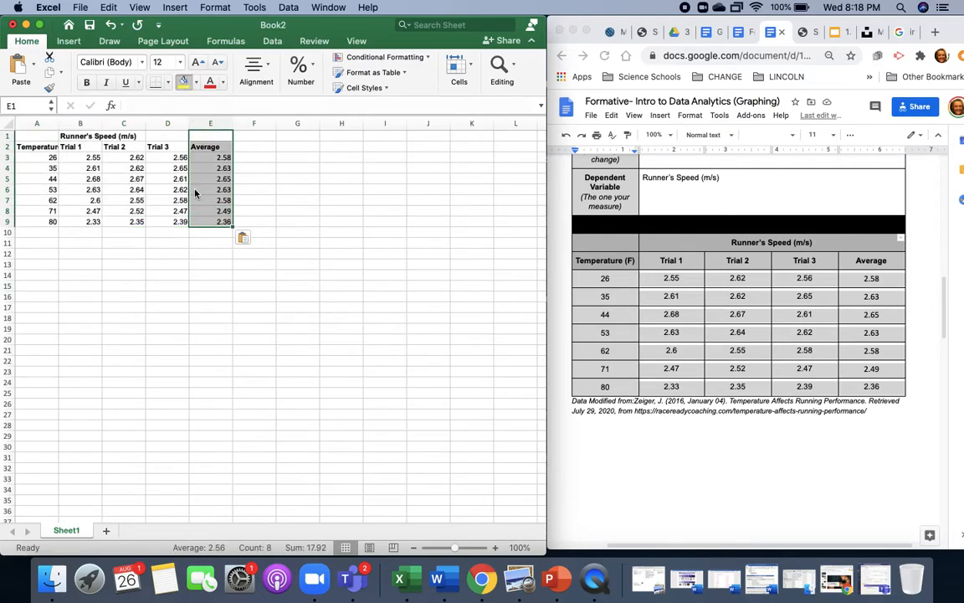
left_click_drag(45, 140, 46, 219)
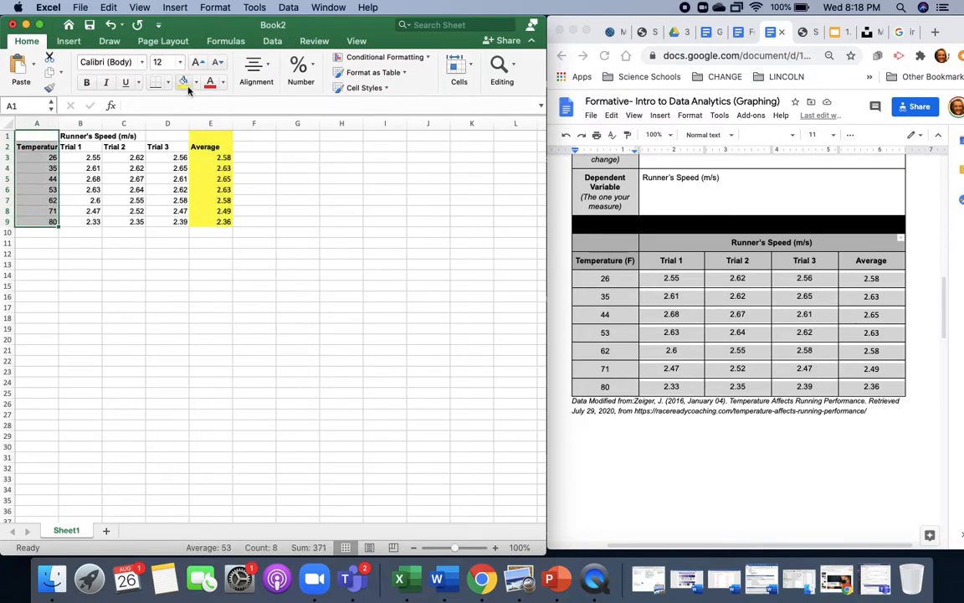
left_click(179, 81)
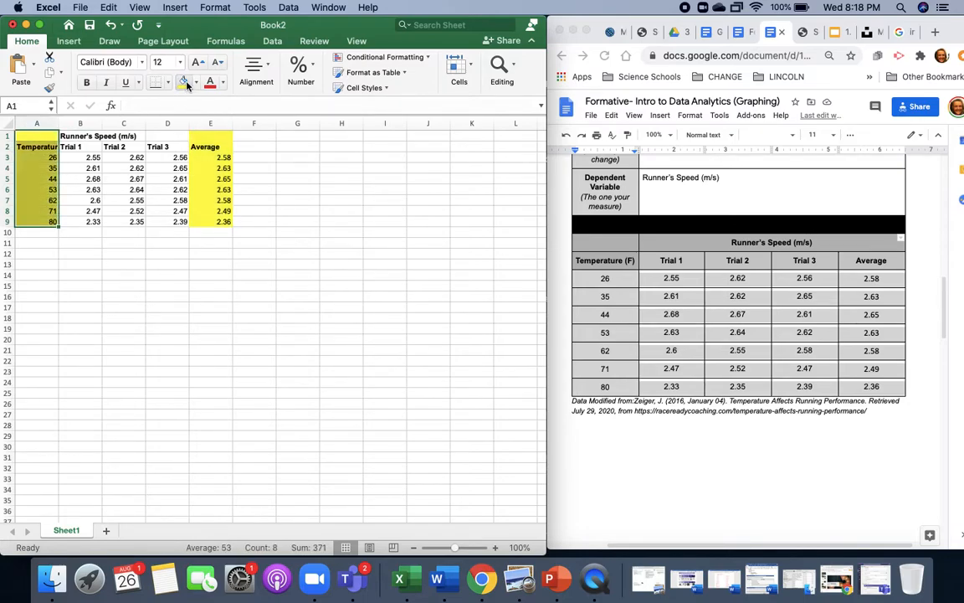
left_click(189, 316)
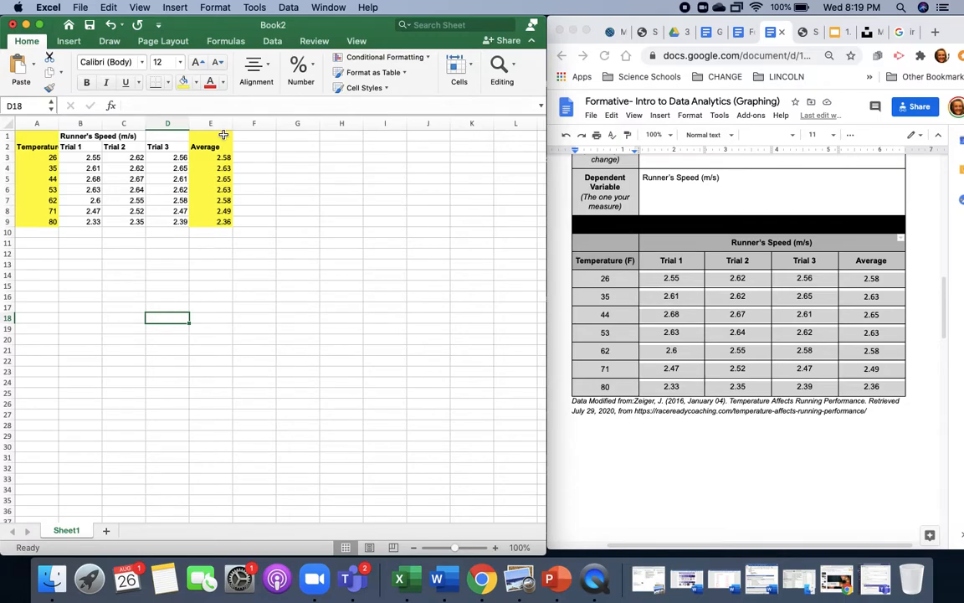
- Copy the Average column E1:E9 to A14 and the Temperature column A1:A9 to B14 beside it
left_click_drag(224, 135, 226, 222)
key("super+c")
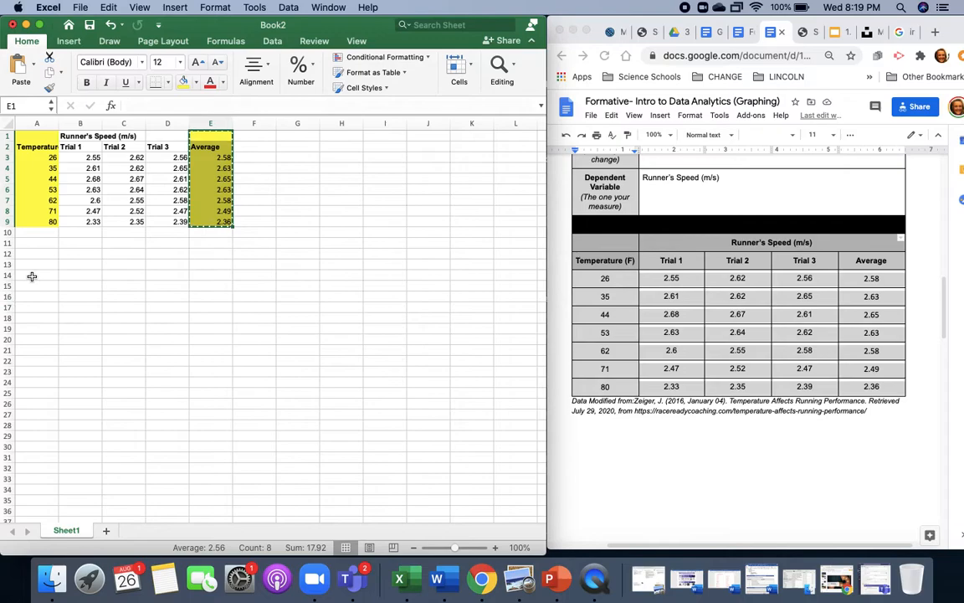
left_click(32, 276)
key("super+v")
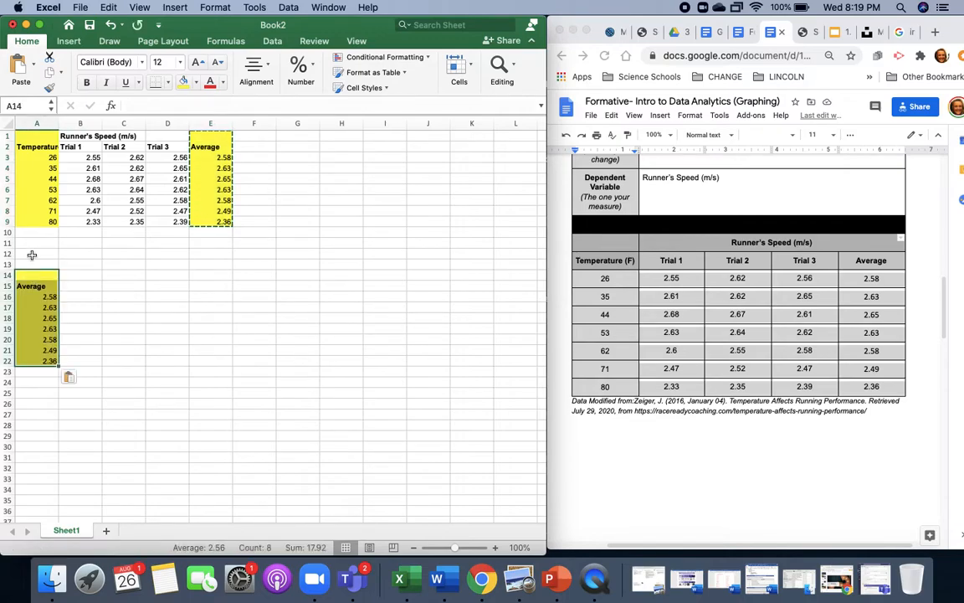
left_click_drag(37, 136, 43, 221)
key("super+c")
left_click(72, 274)
key("super+v")
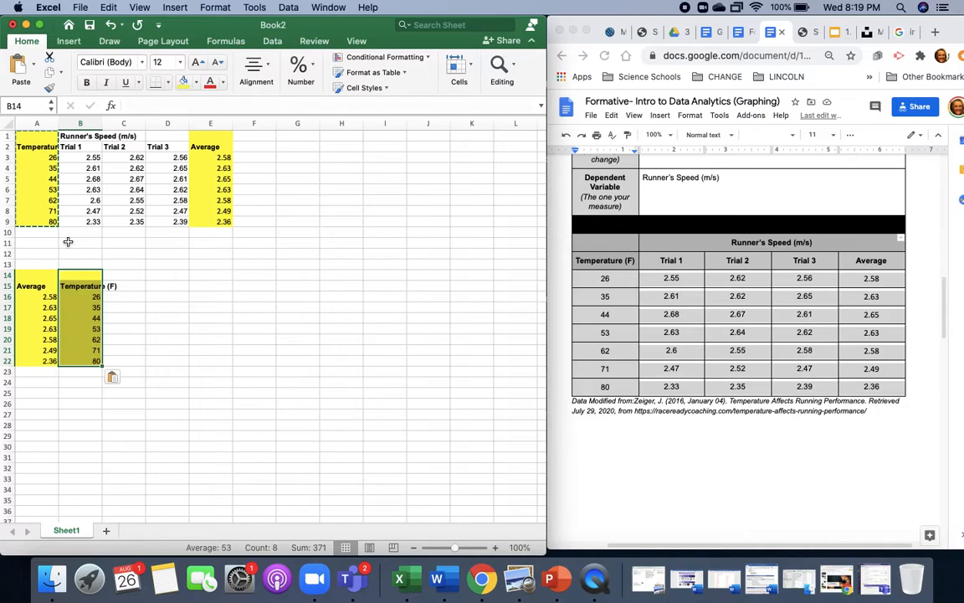
- Widen columns A and B so the Temperature (F) headers fit
left_click_drag(61, 127, 152, 124)
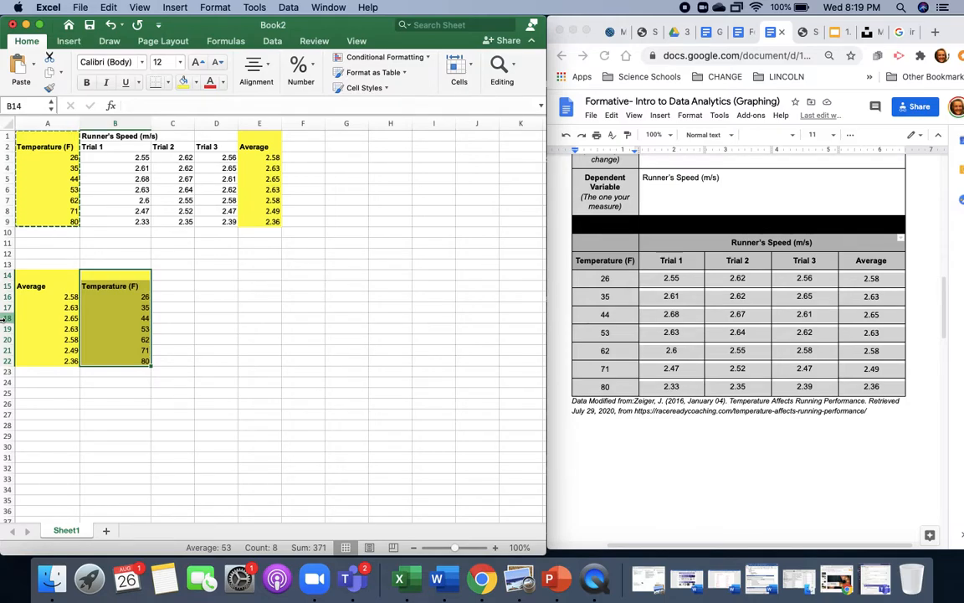
left_click(57, 286)
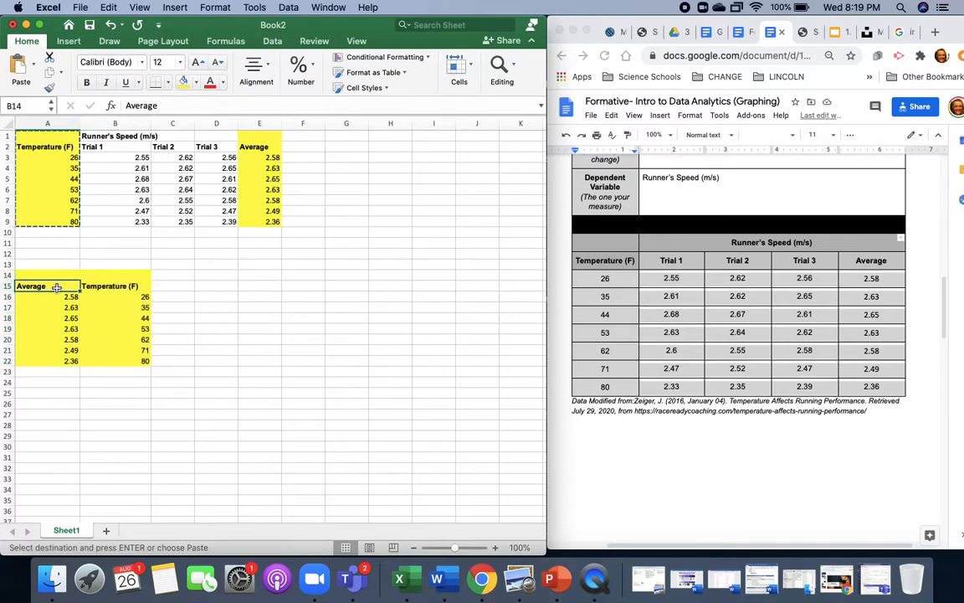
left_click(87, 286)
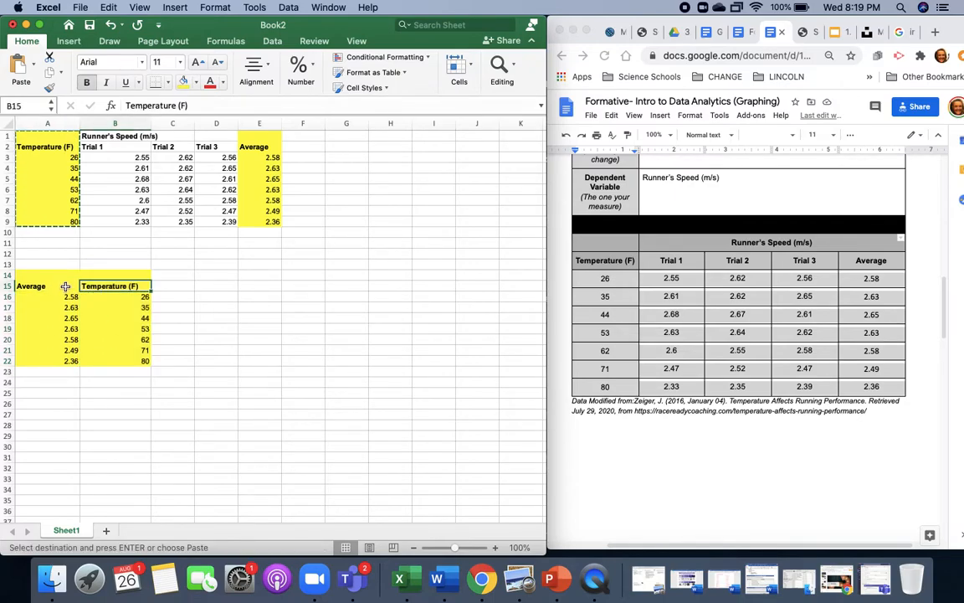
left_click(61, 286)
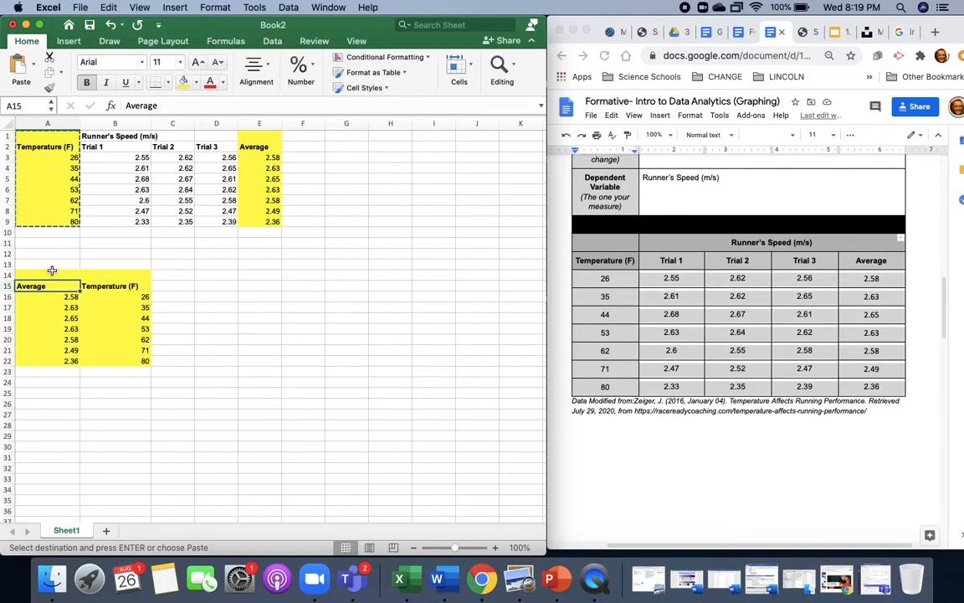
- Enter the heading "Dependent Variable" in A13 above the copied averages and widen column A to fit it
left_click(46, 265)
type("D")
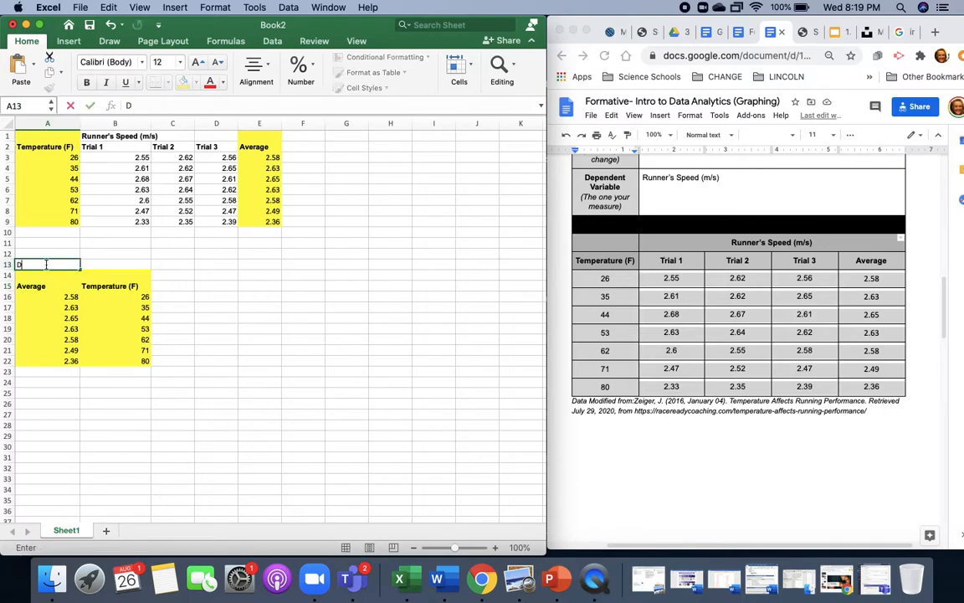
type("ependent Variable")
key("Tab")
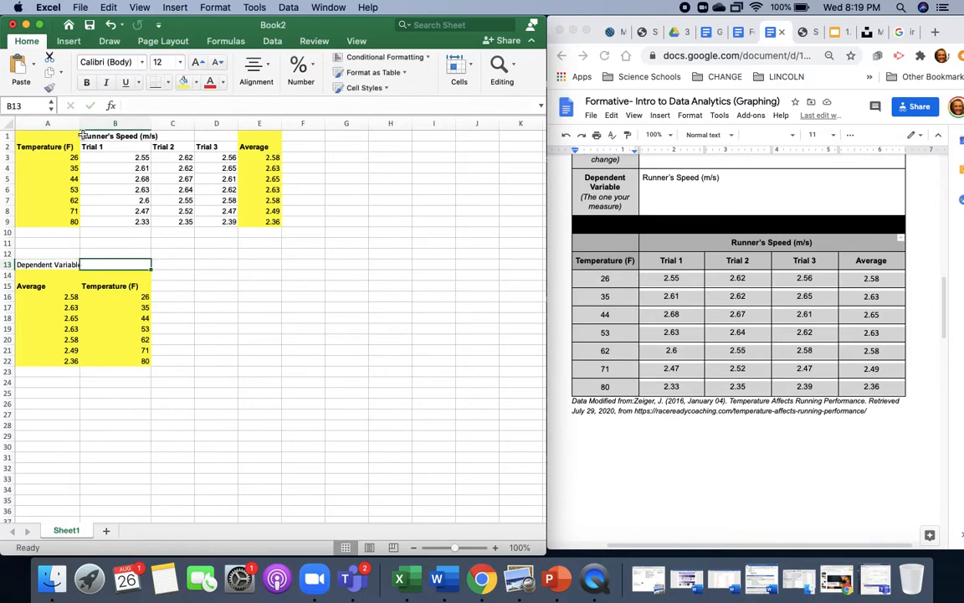
left_click_drag(80, 125, 101, 124)
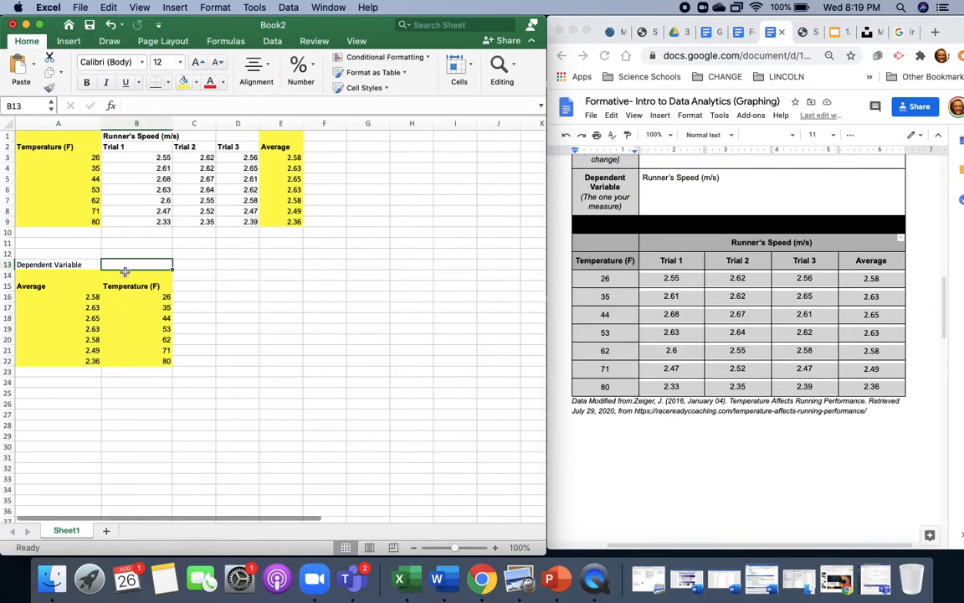
- Enter the heading "Independent Variable" in B13 above the copied temperatures
type("Indepe")
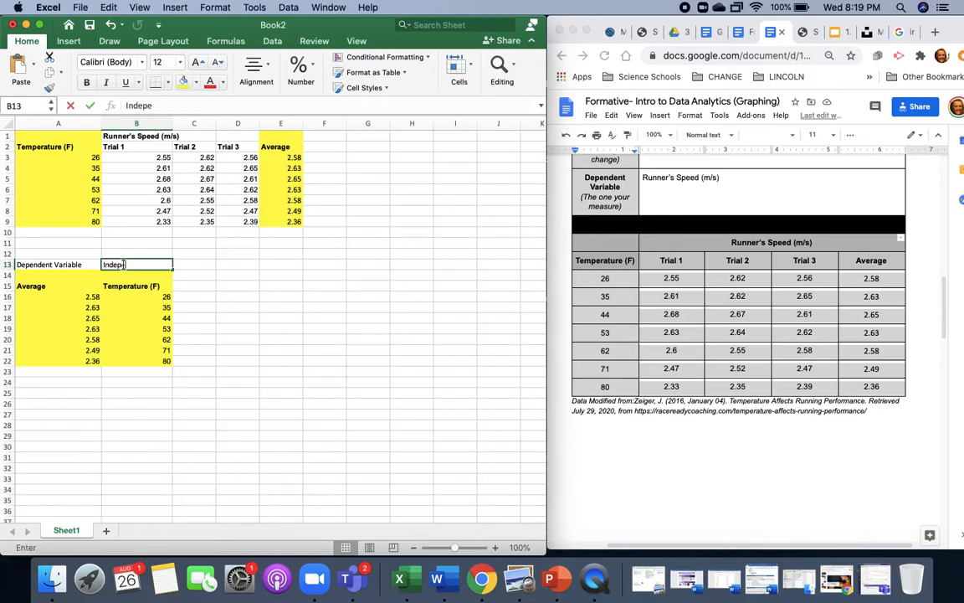
type("ndent Variable")
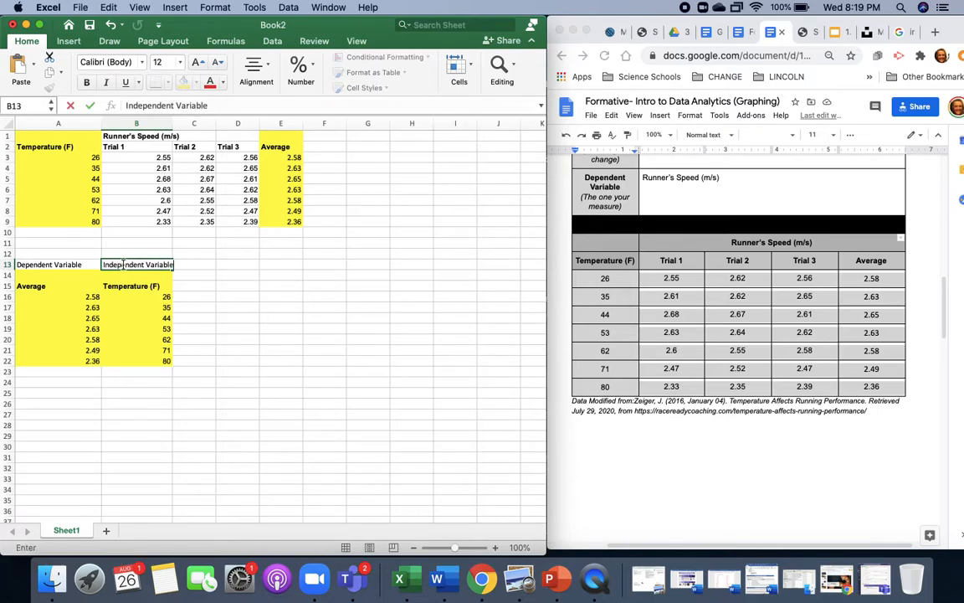
key("Return")
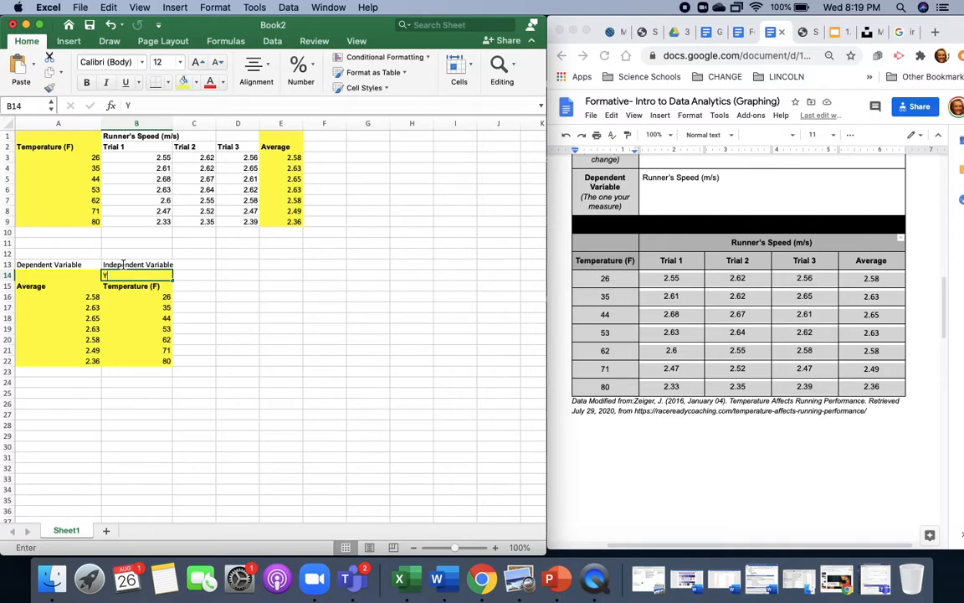
- Label B14 "Y Axis" above the temperatures and A14 "X Axis" above the averages
type("Y Axis")
key("Left")
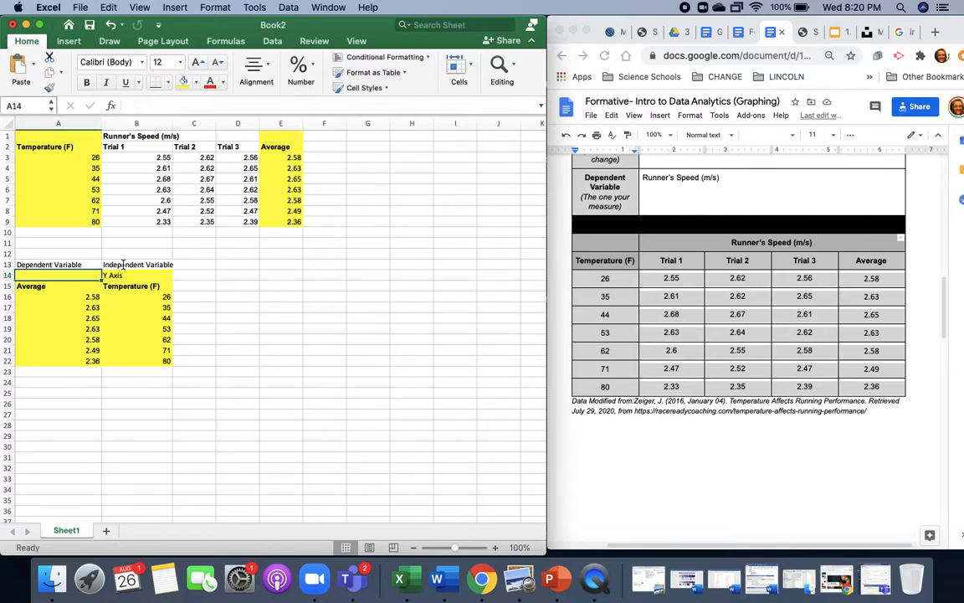
type("X")
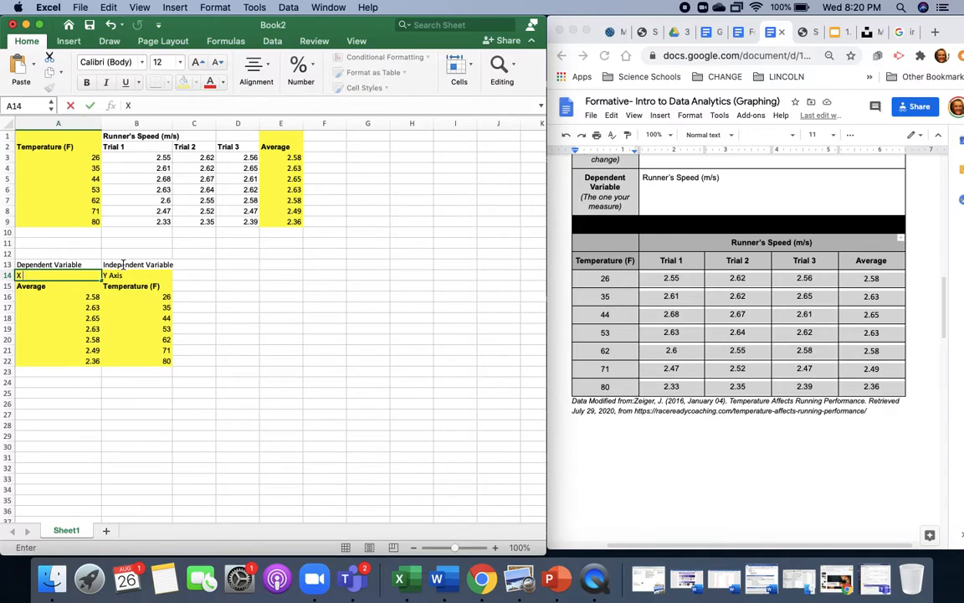
type(" Axis")
left_click(299, 360)
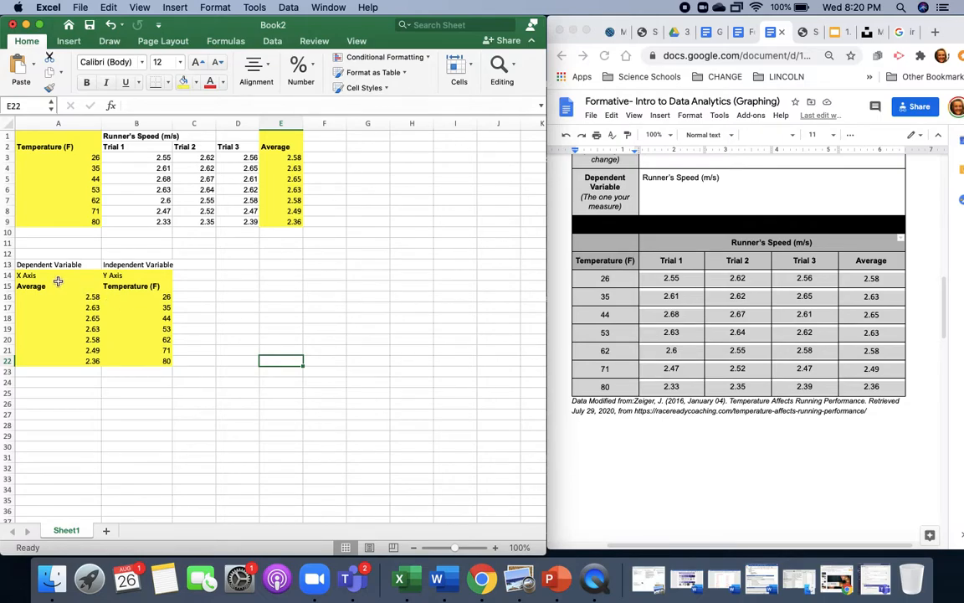
- Insert a plain scatter chart from the Average and Temperature (F) data in A15:B22 and place it beside the table
left_click_drag(57, 281, 133, 365)
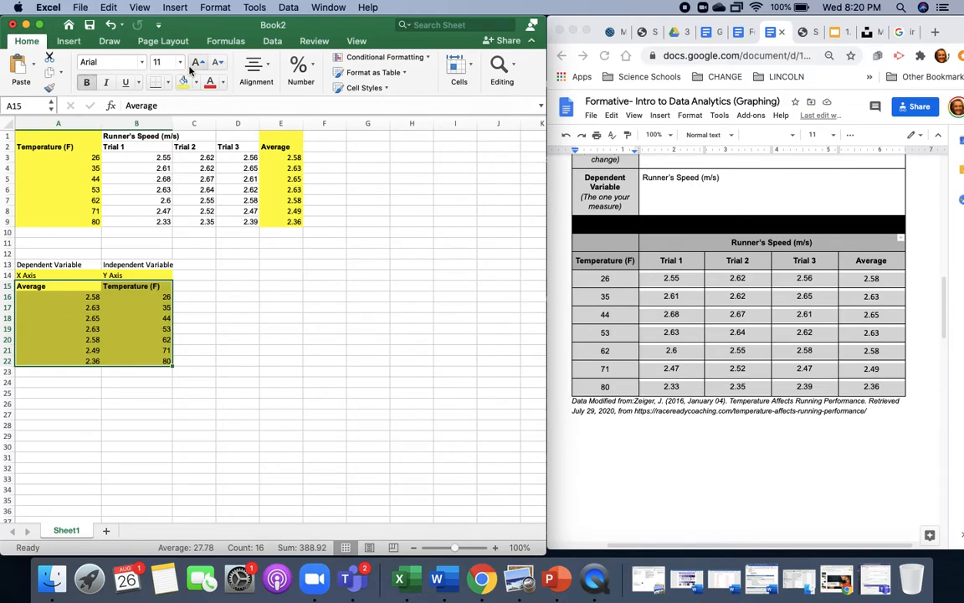
left_click(70, 43)
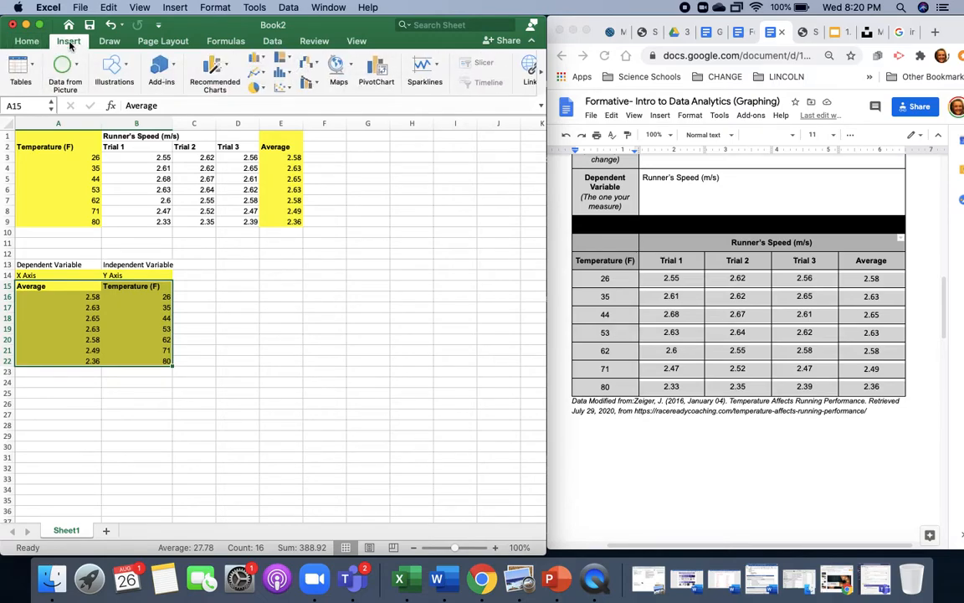
left_click(289, 89)
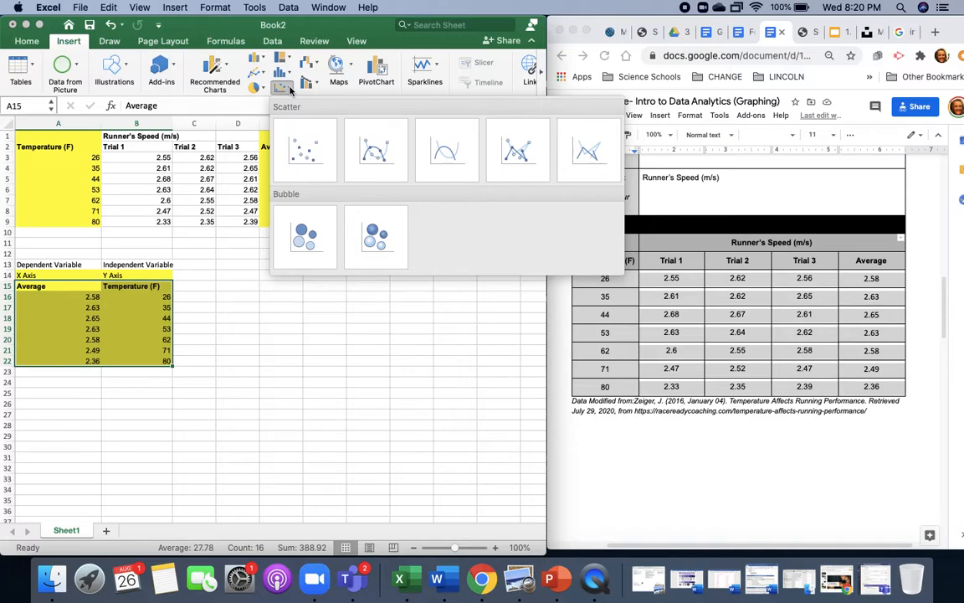
left_click(297, 153)
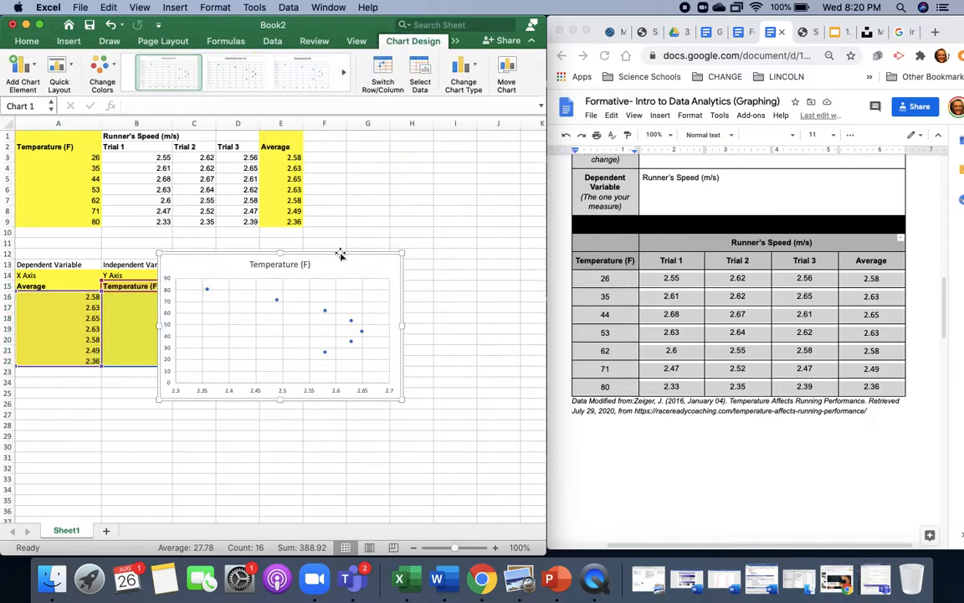
left_click_drag(334, 264, 388, 260)
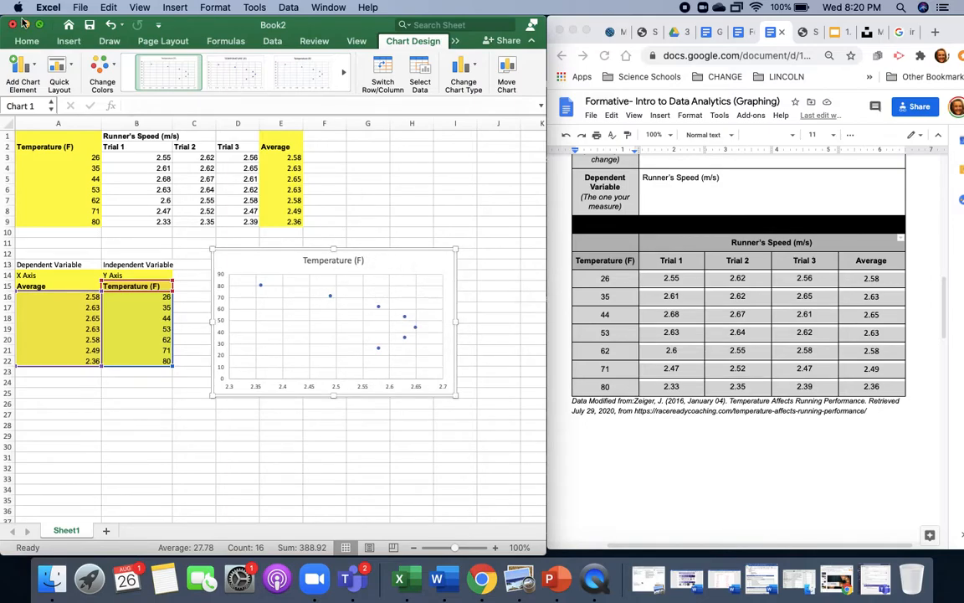
- Find the "Final Graph Should Look Like This!" example in the Google Docs assignment and examine its labels at 125% zoom
mouse_move(40, 28)
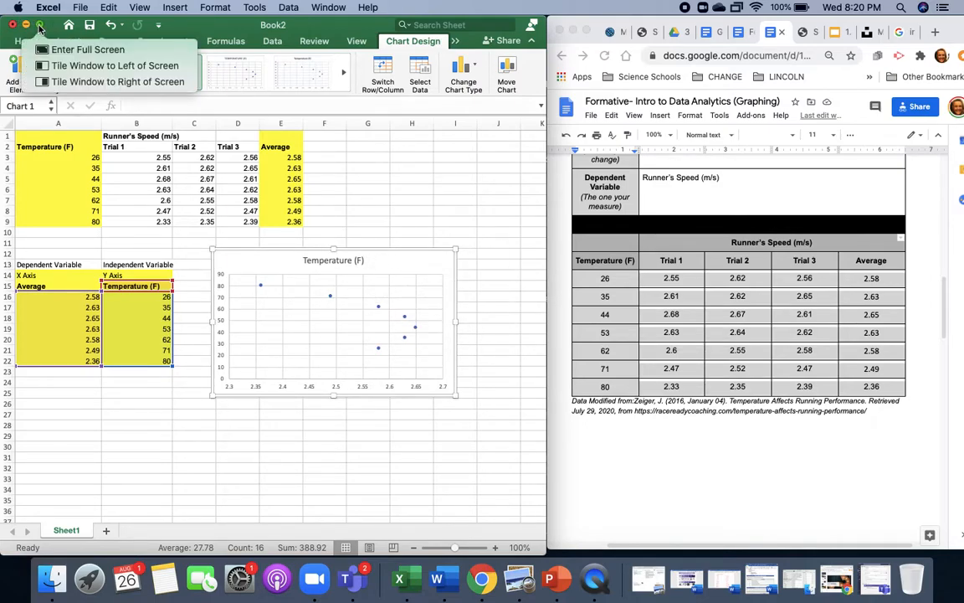
scroll(648, 335, "down", 10)
scroll(647, 335, "down", 3)
scroll(648, 335, "up", 6)
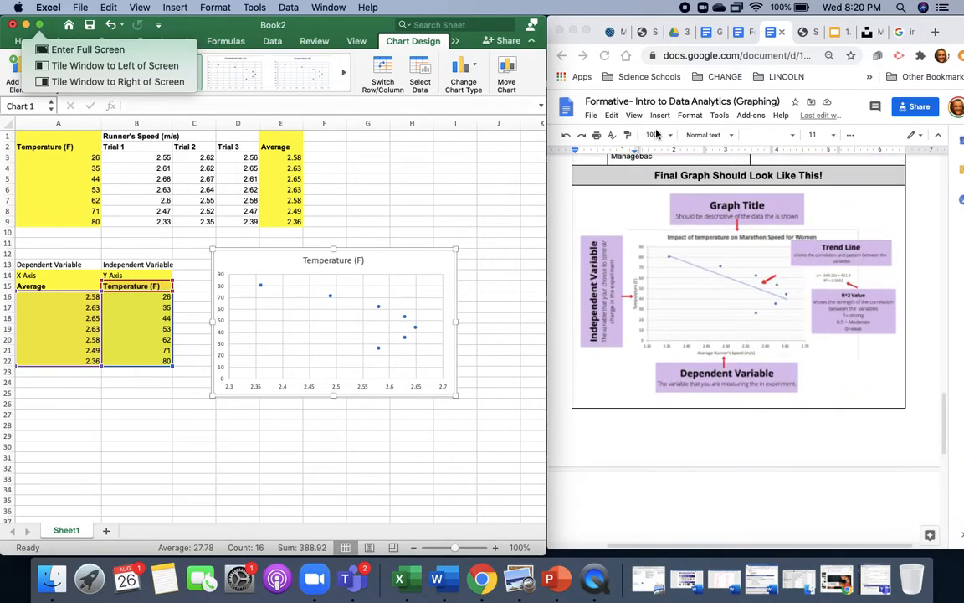
left_click(657, 134)
left_click(654, 135)
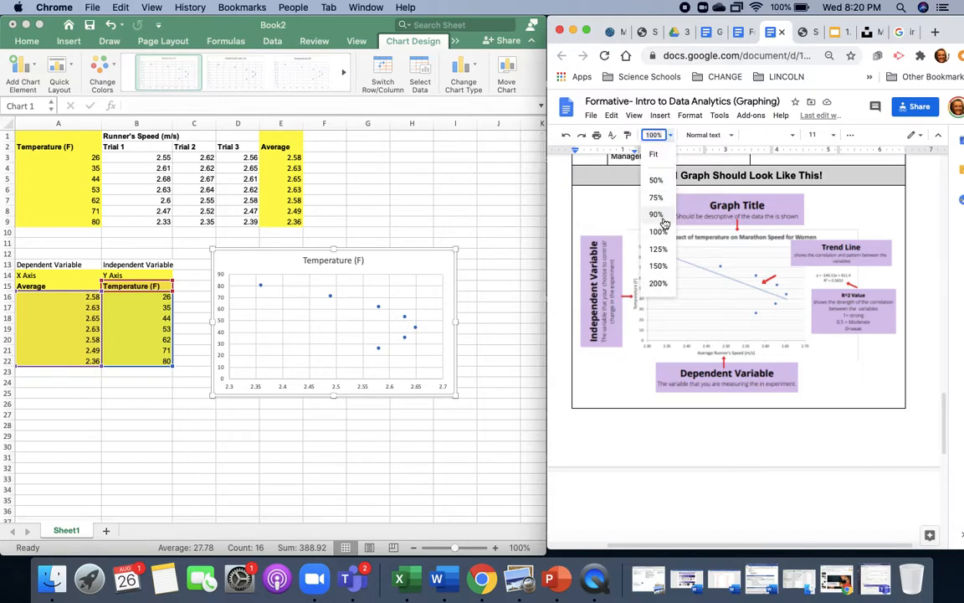
left_click(666, 249)
scroll(683, 287, "right", 3)
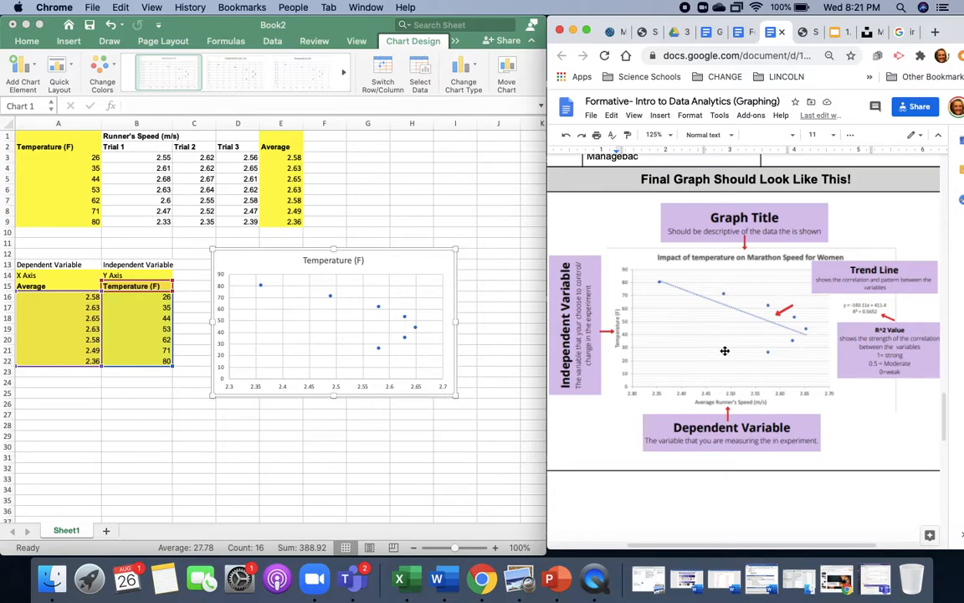
left_click(257, 267)
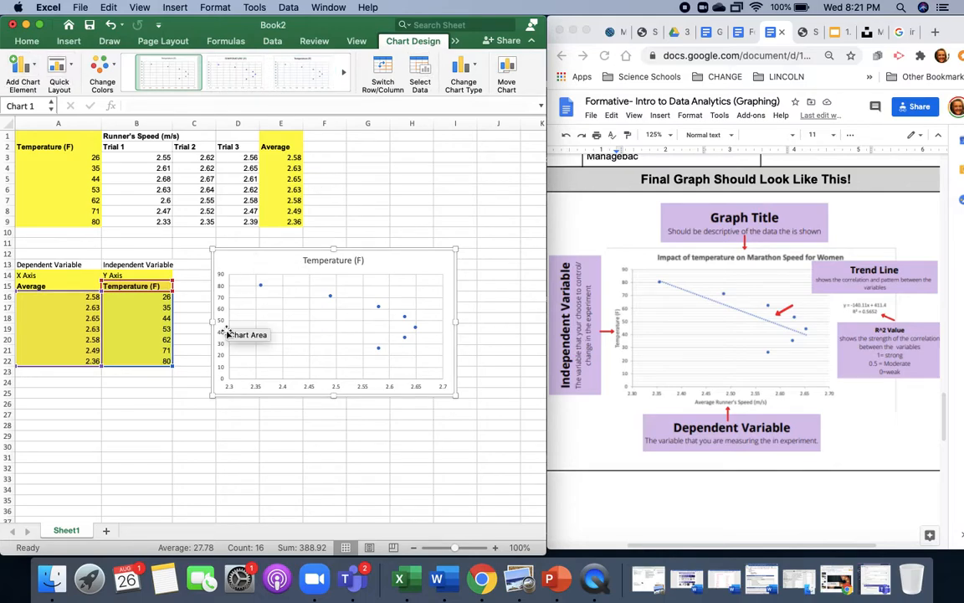
left_click(191, 444)
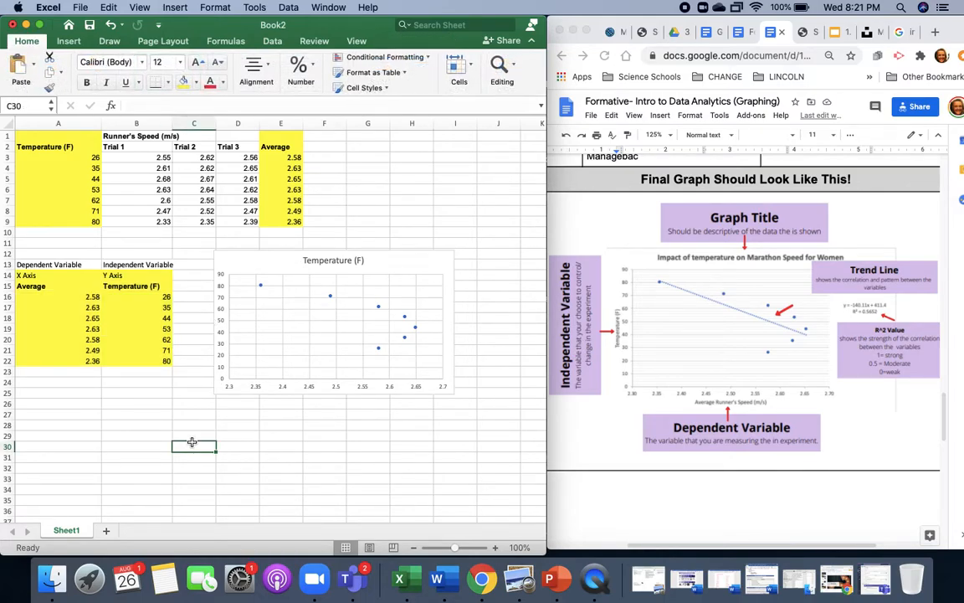
left_click(284, 265)
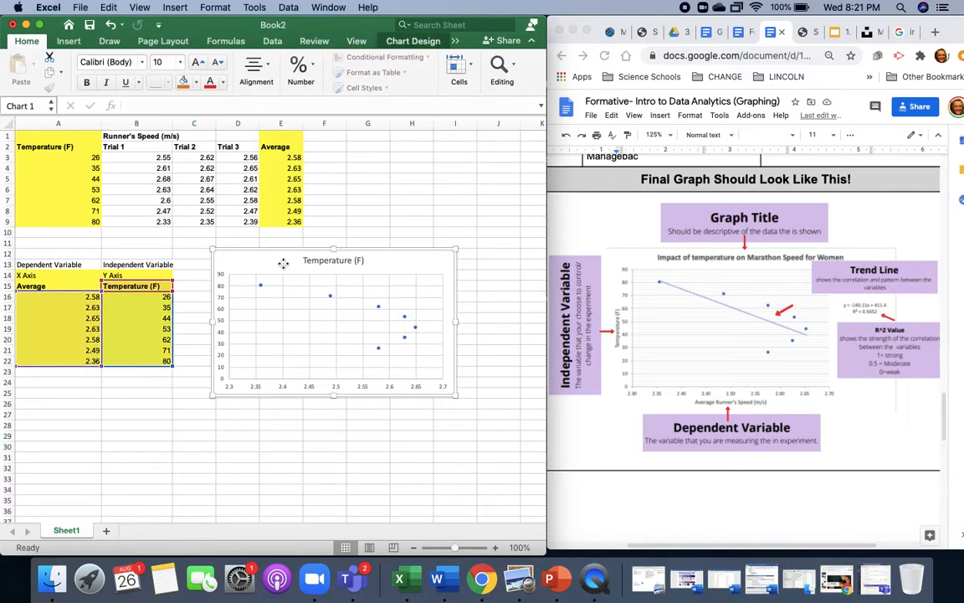
double_click(284, 265)
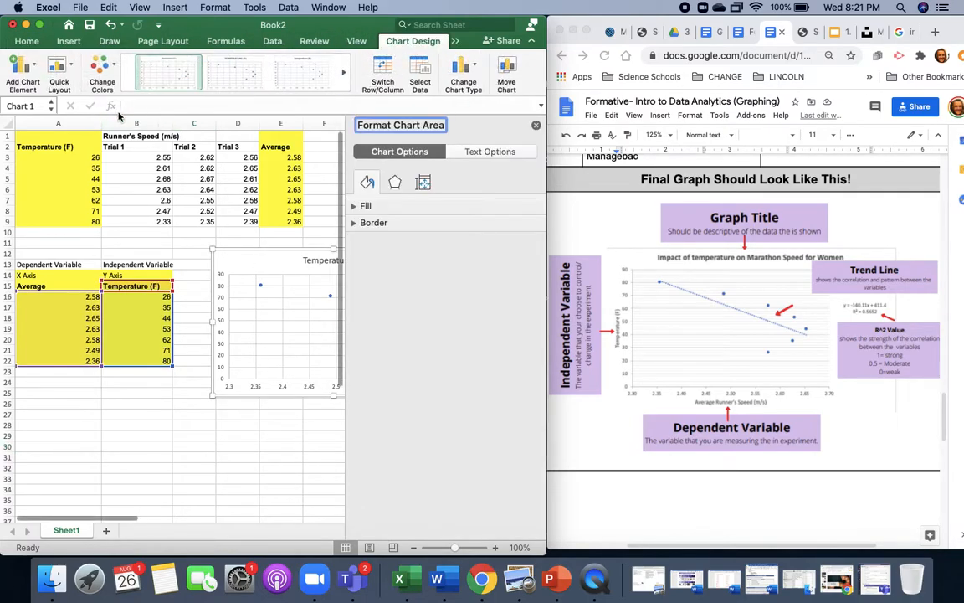
left_click(536, 125)
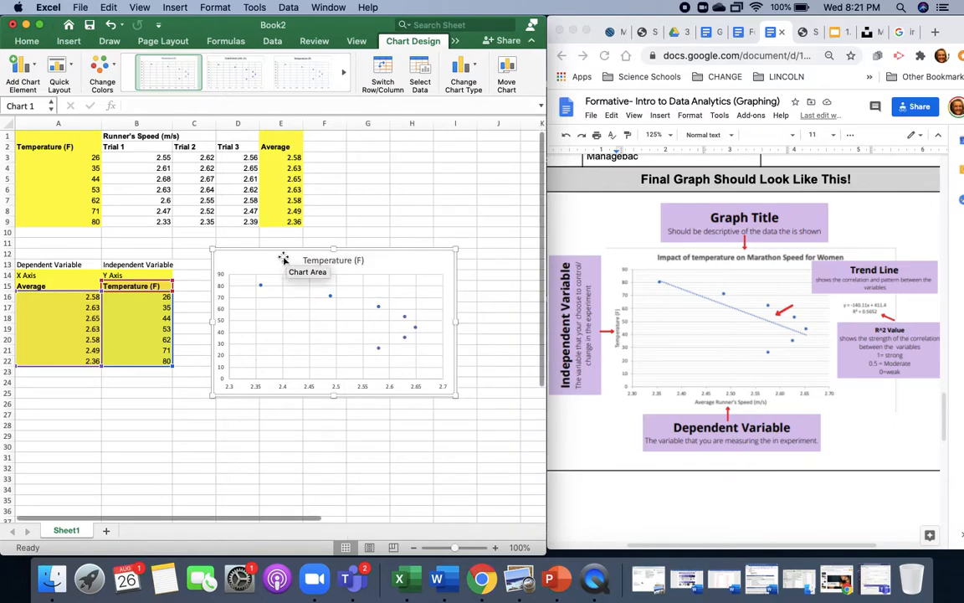
right_click(283, 257)
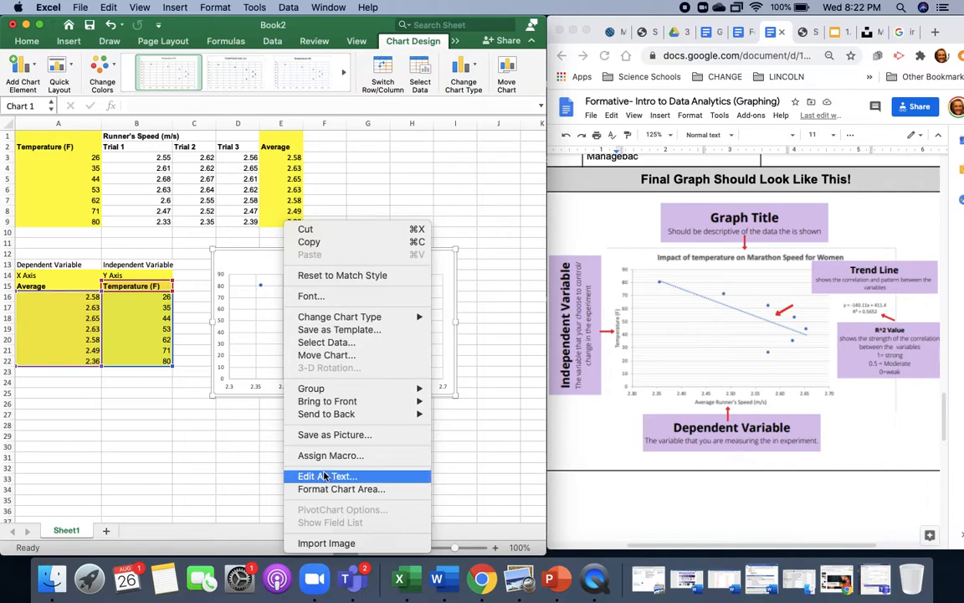
left_click(237, 449)
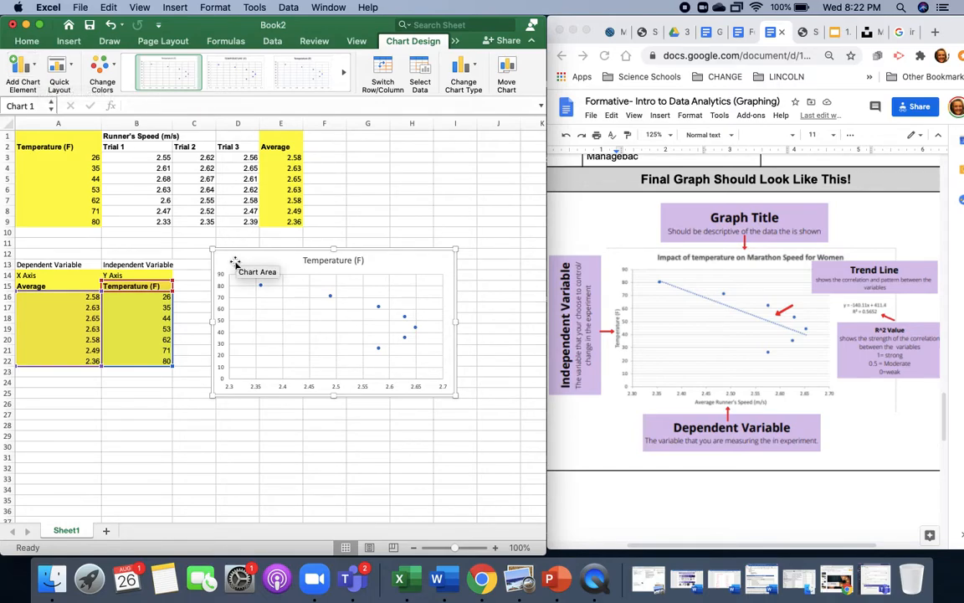
left_click(23, 67)
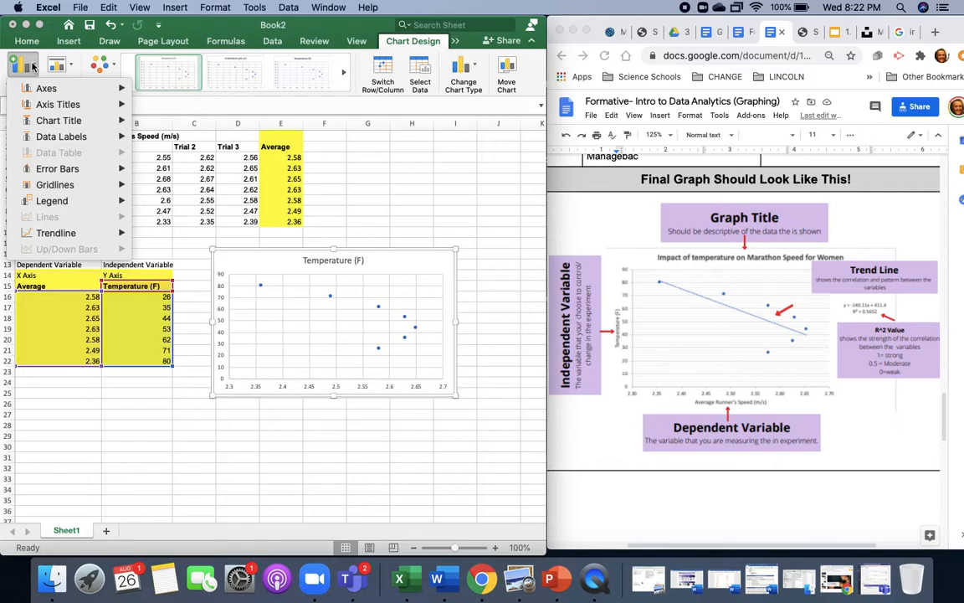
mouse_move(61, 90)
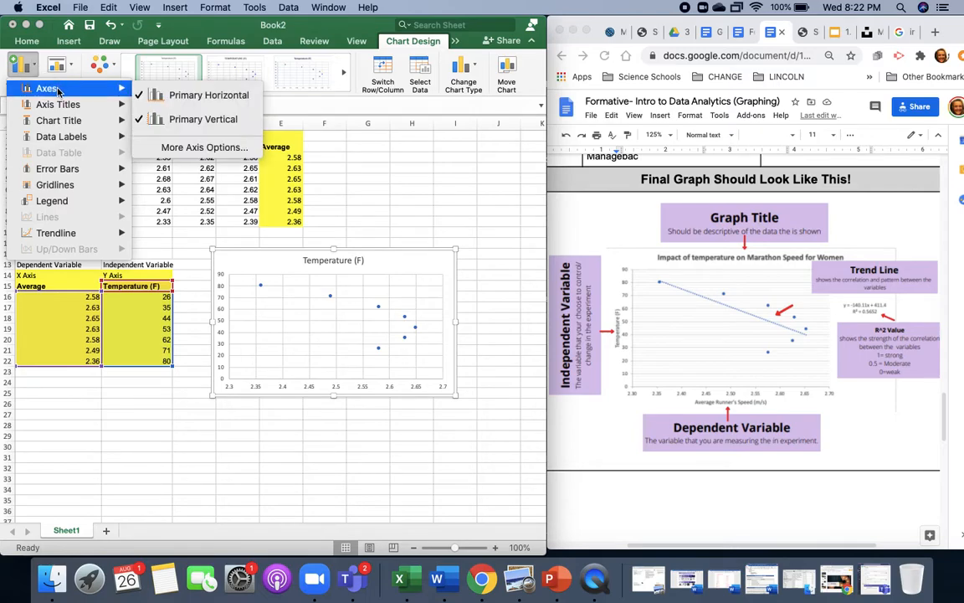
mouse_move(71, 124)
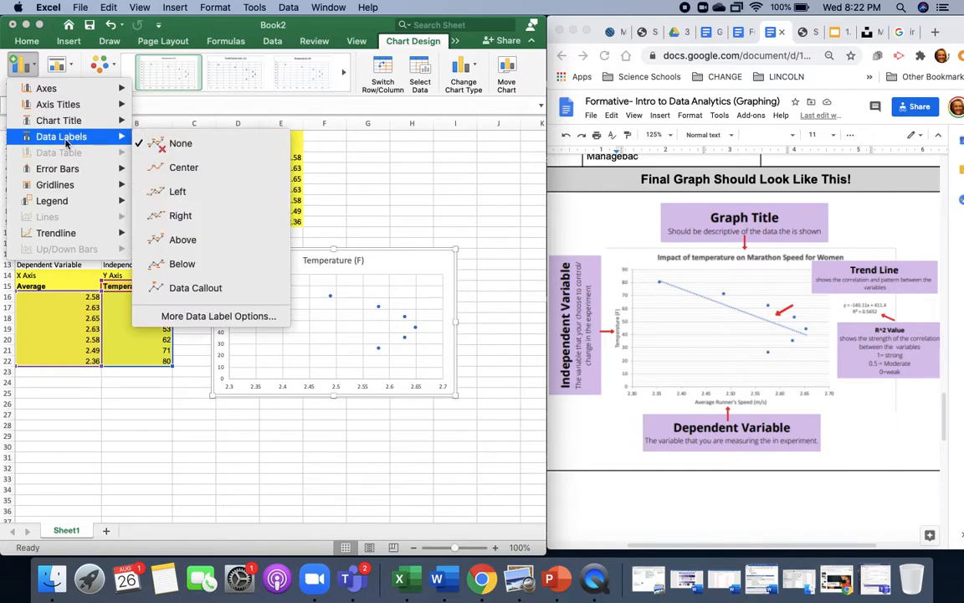
mouse_move(66, 173)
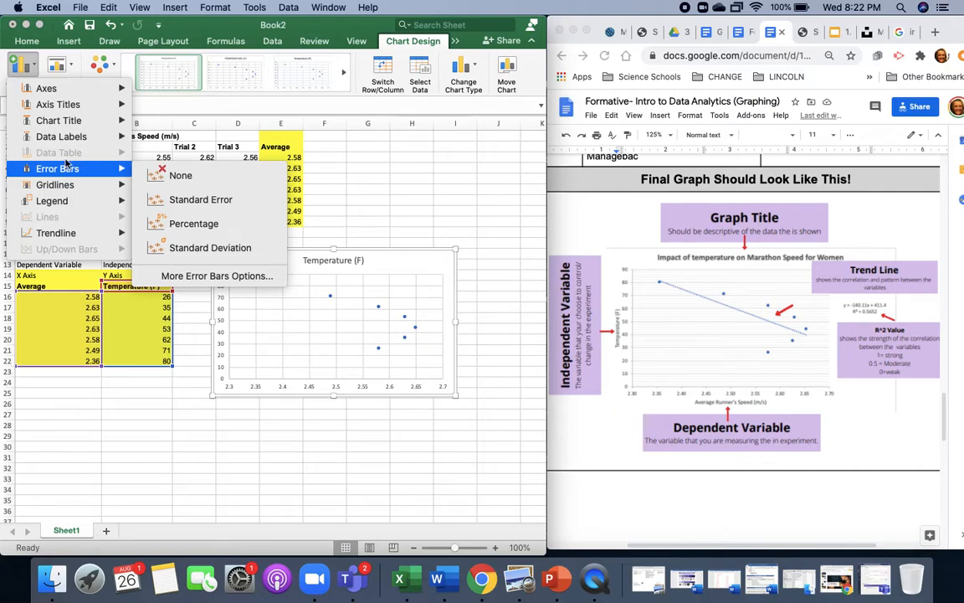
- Apply quick layout Layout 9 to the scatter chart to add axis titles and a trendline with its equation and R² value
left_click(74, 66)
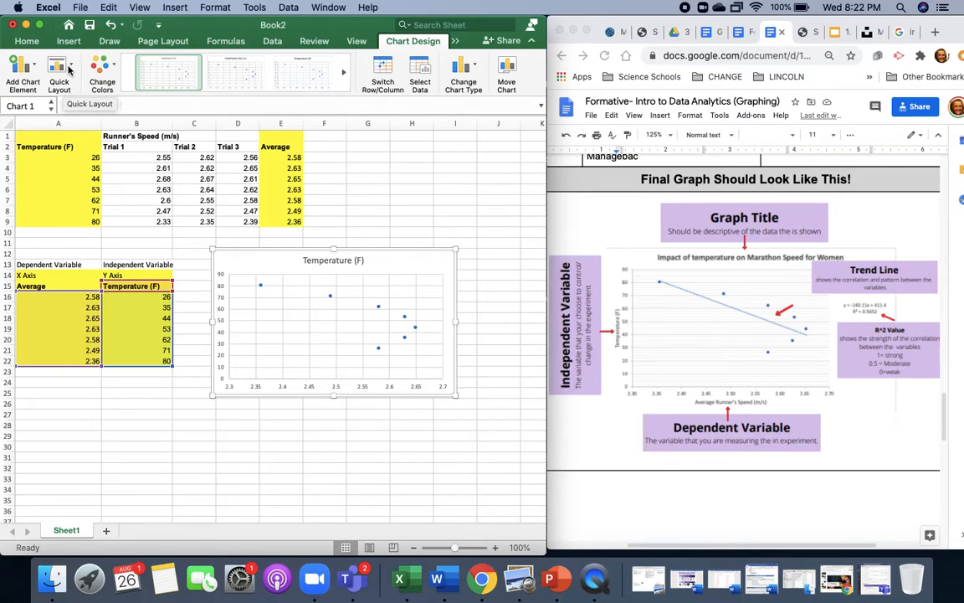
left_click(69, 69)
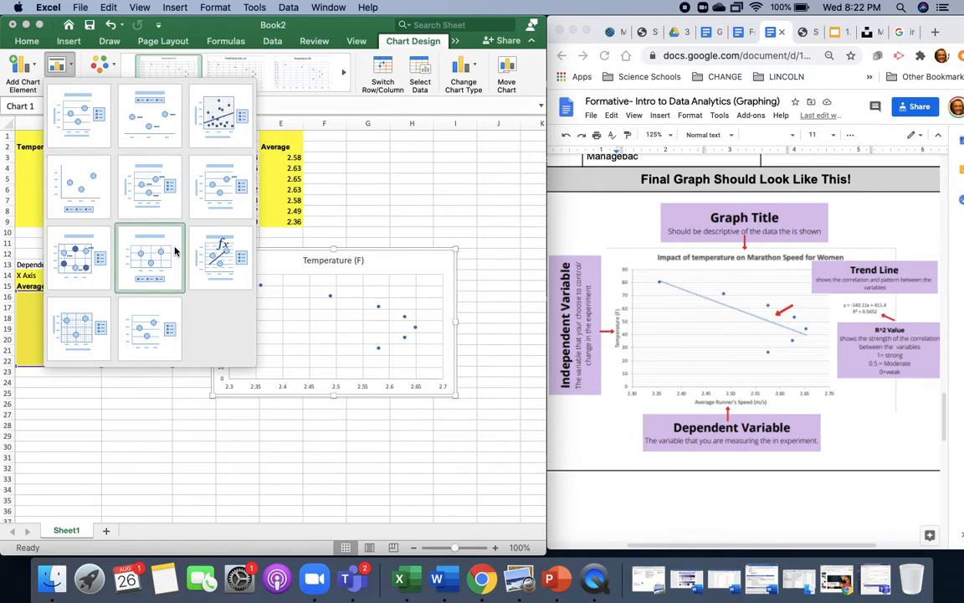
left_click(231, 285)
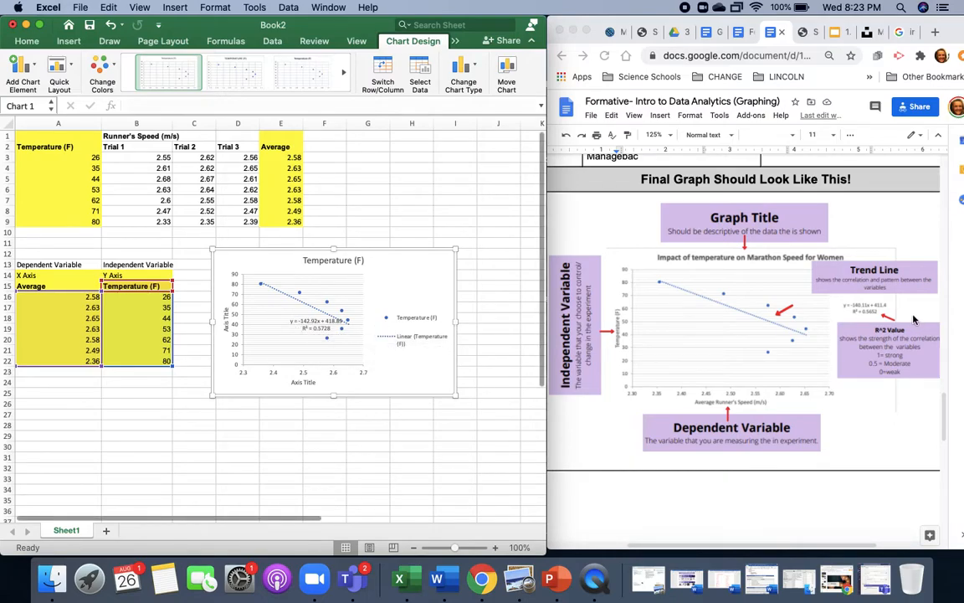
- Change the chart title to "Impact of temperature on Marathon Speed for Women"
left_click(342, 261)
triple_click(342, 262)
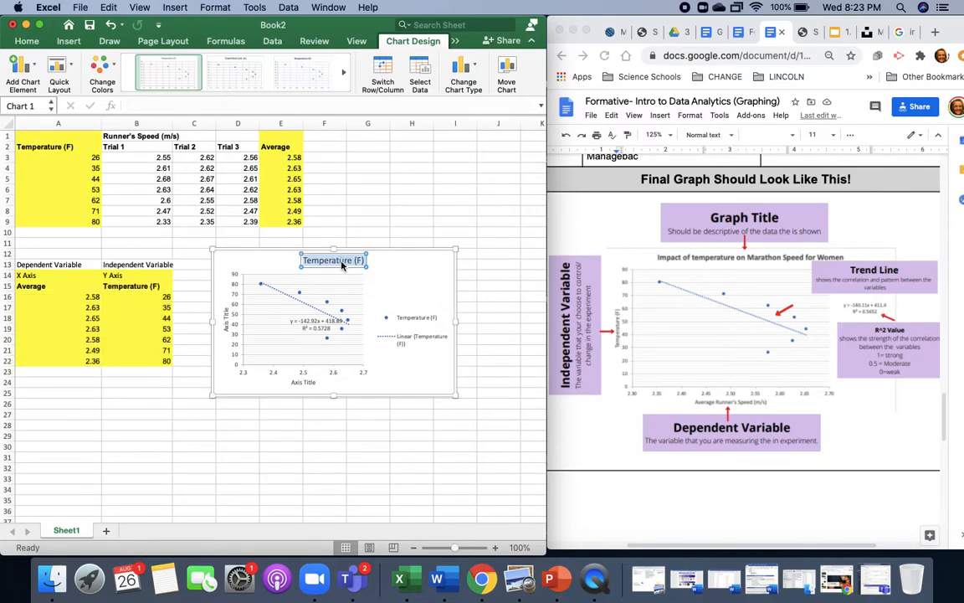
type("Impact of Temperature on Marthom")
key("BackSpace")
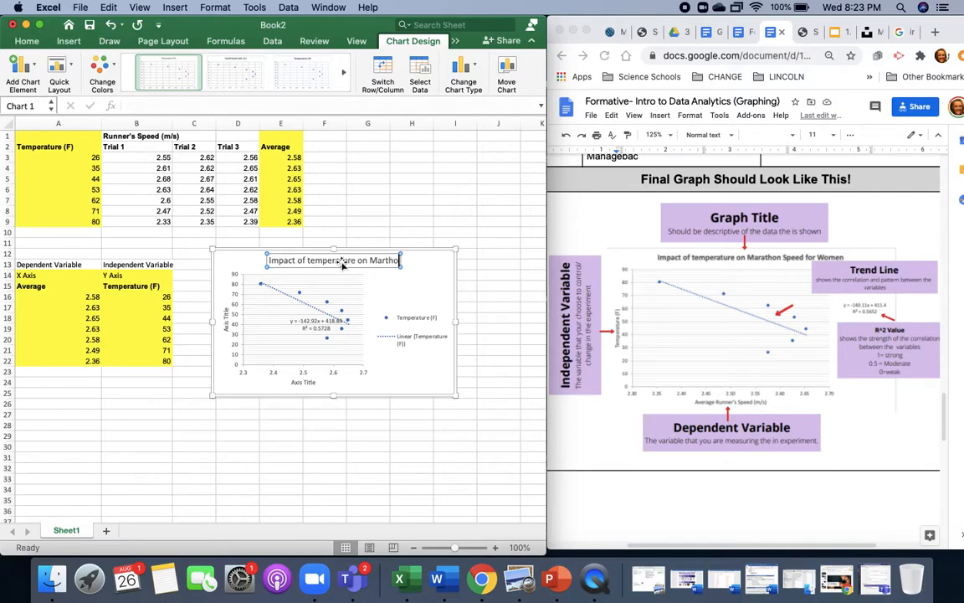
key("BackSpace")
key("BackSpace")
key("BackSpace")
type("athon s")
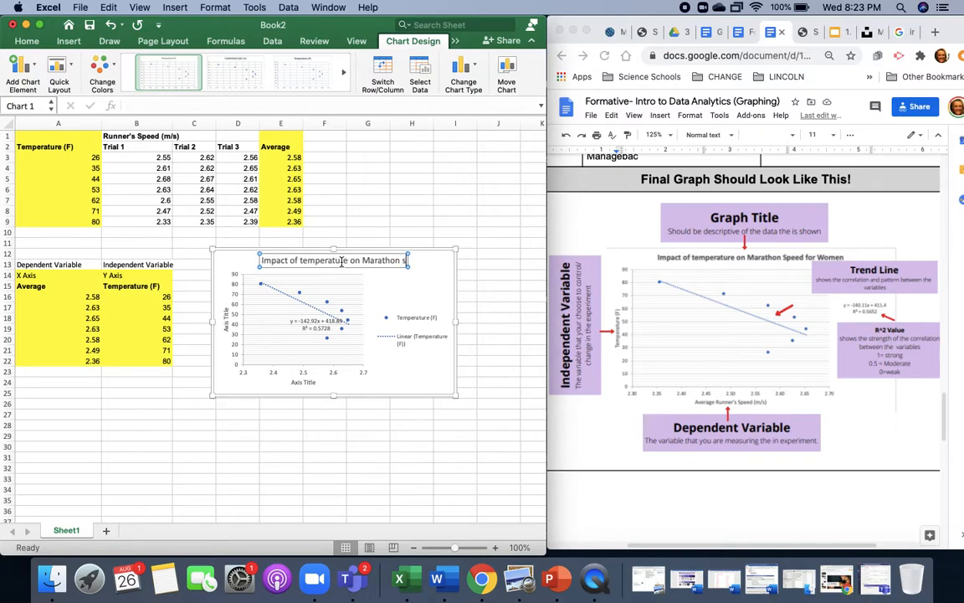
key("BackSpace")
type("Sp")
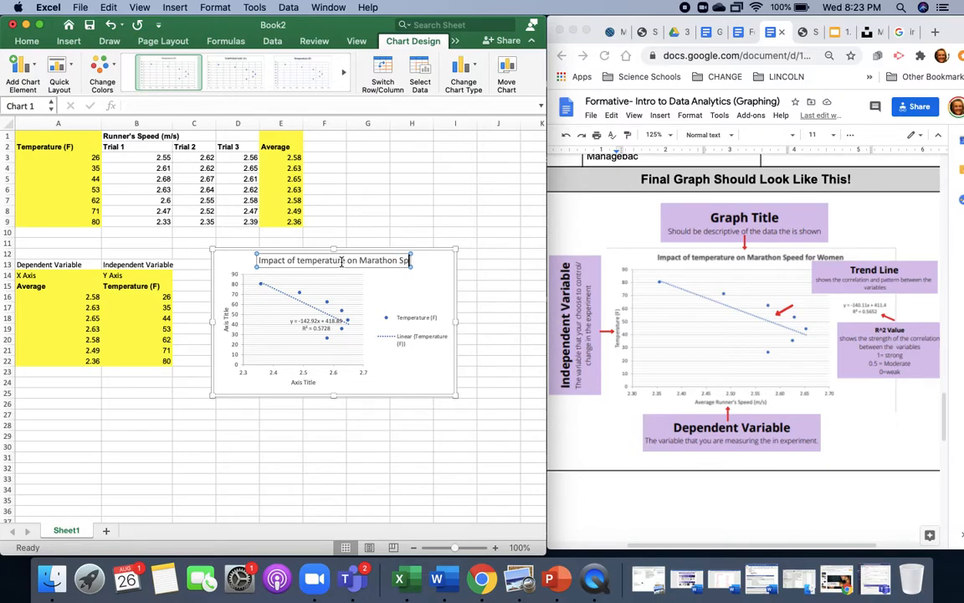
type("eed for Women")
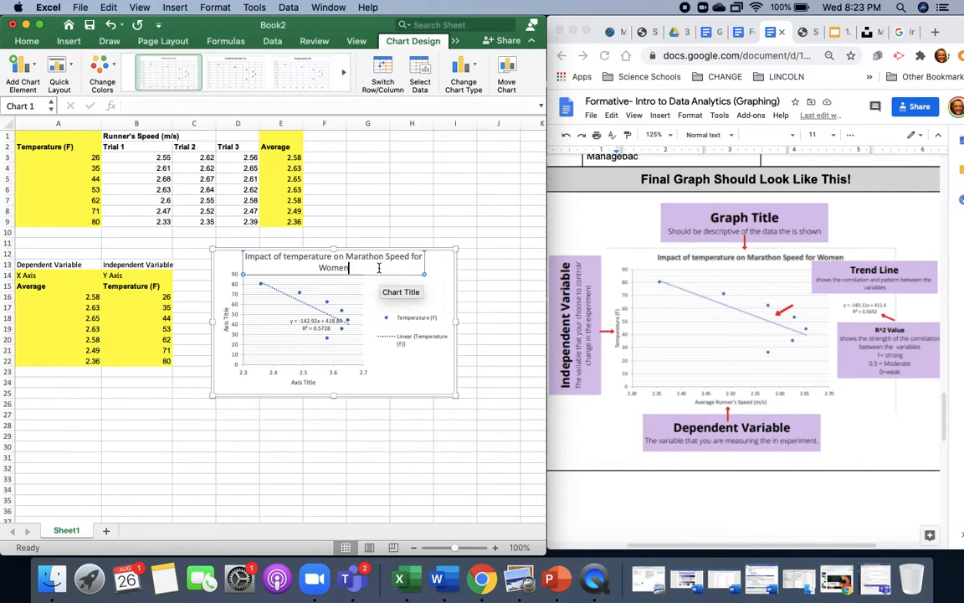
left_click(441, 276)
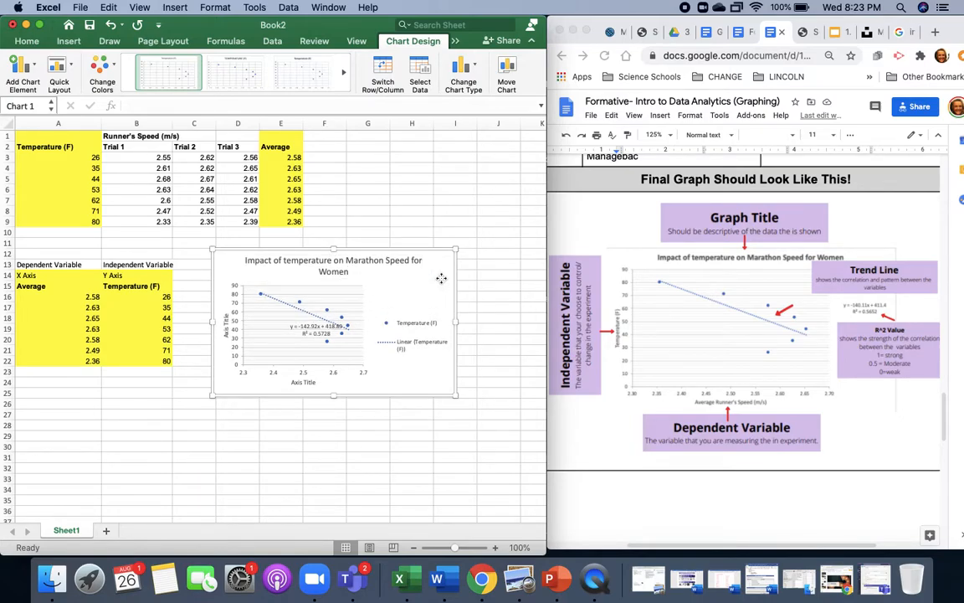
- Change the chart's vertical axis title to "Temperature (F)"
left_click(225, 320)
double_click(226, 324)
key("BackSpace")
type("Temperature")
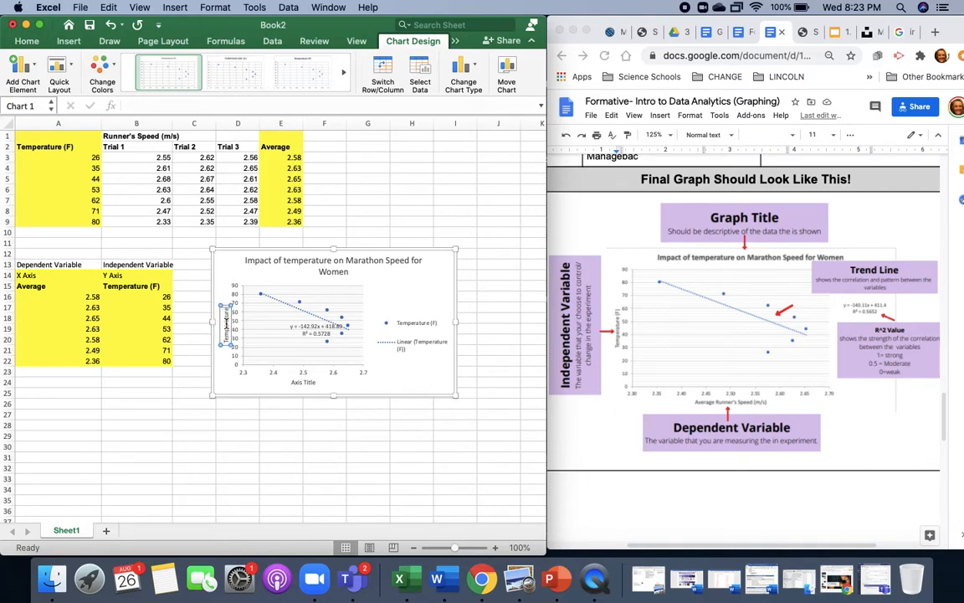
type(" (F)")
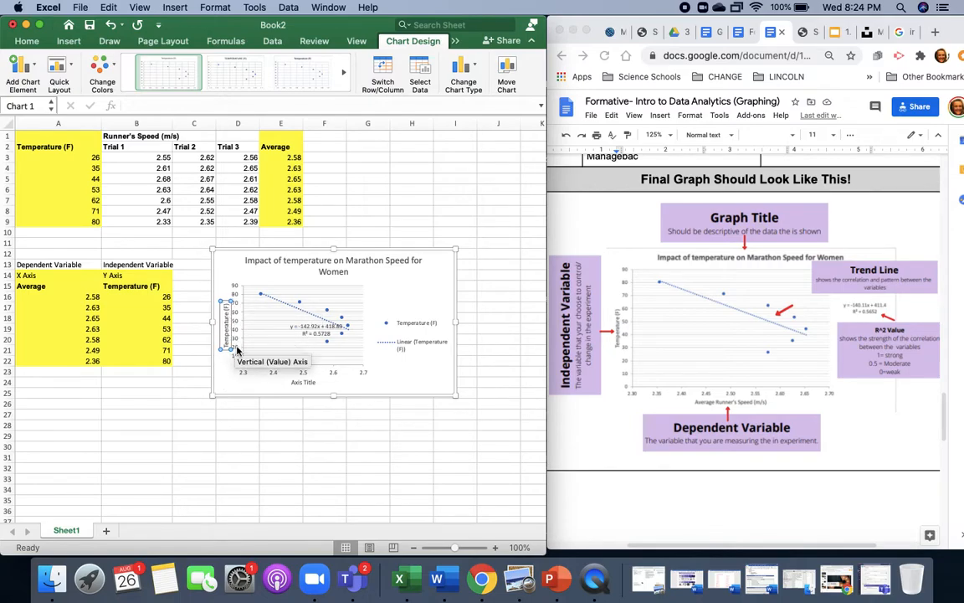
left_click(259, 384)
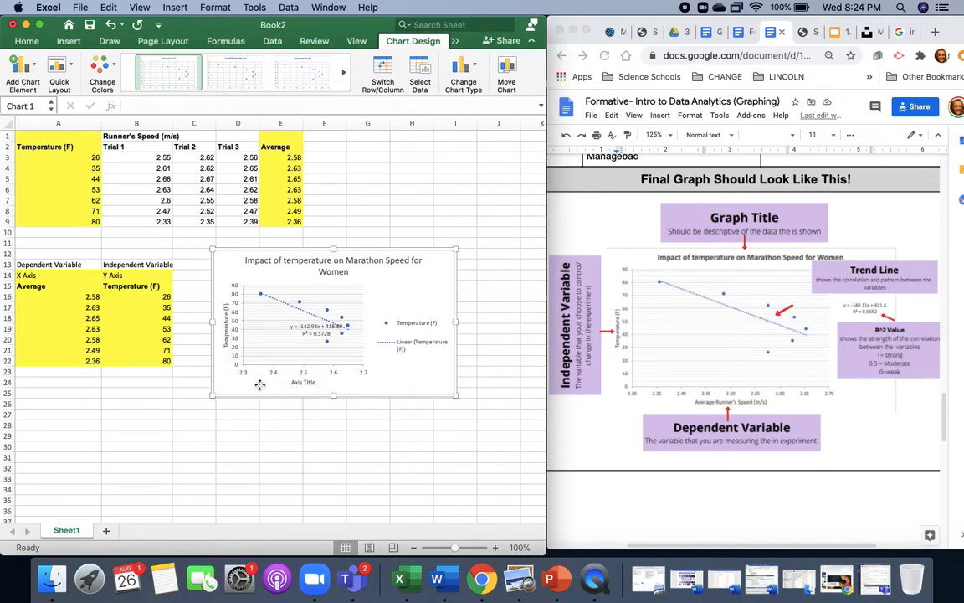
- Change the chart's horizontal axis title to "Average Speed of Runners (m/s)"
left_click(306, 382)
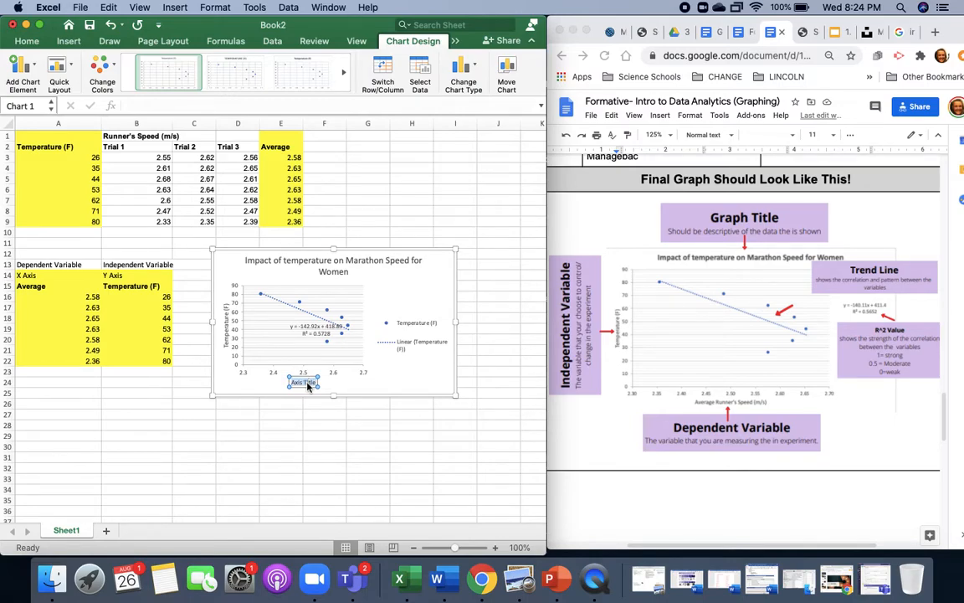
type("Average Speed")
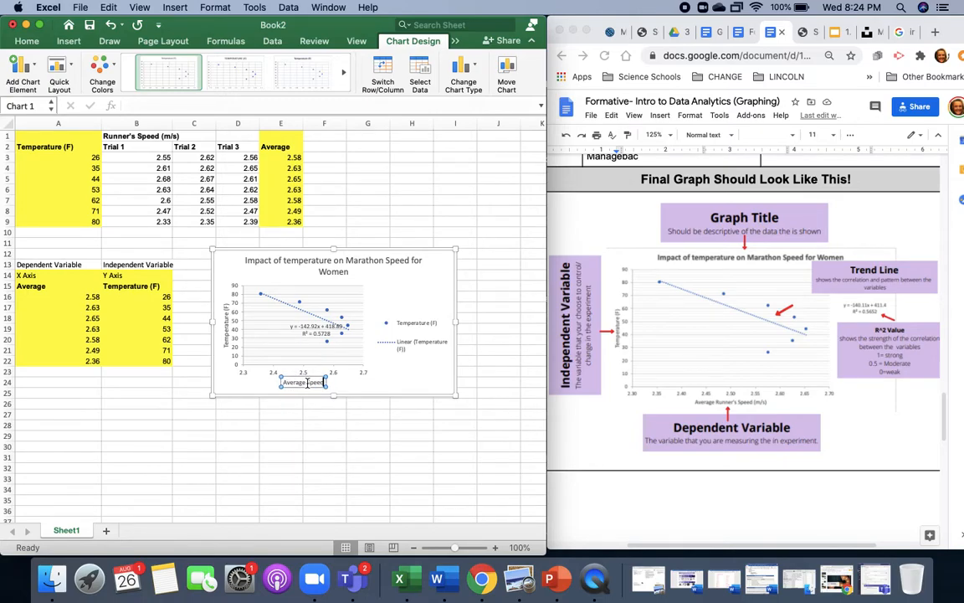
type(" of")
type("nners")
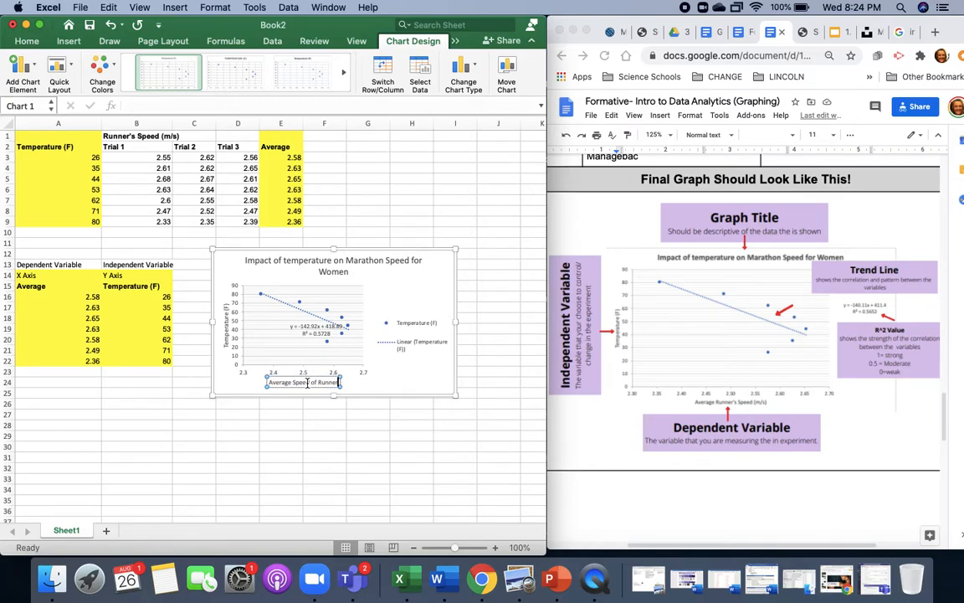
type(" (m/s)")
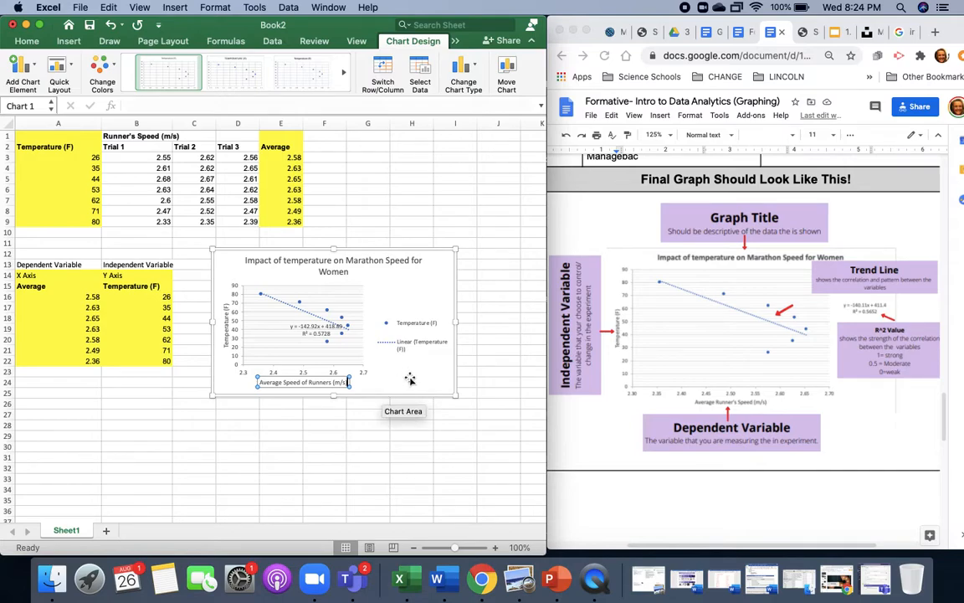
left_click(416, 377)
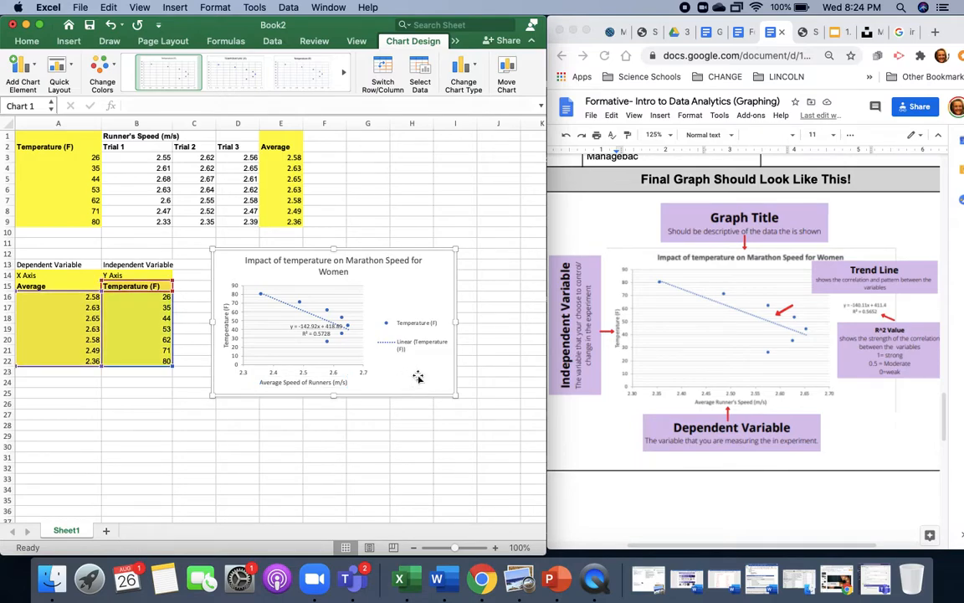
- Move the trendline equation and R² label off the plot into the blank space above the legend
left_click(311, 332)
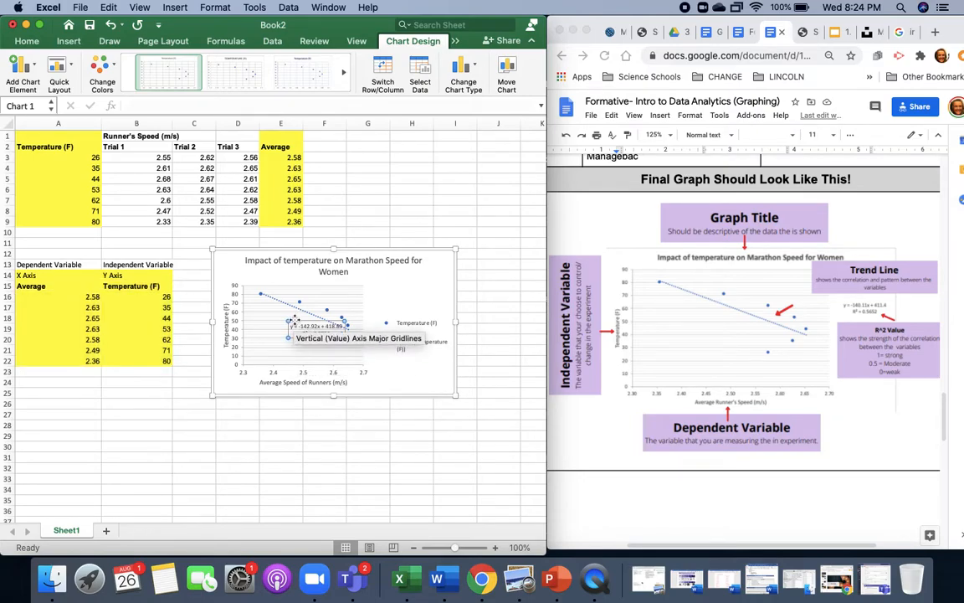
left_click_drag(296, 321, 390, 291)
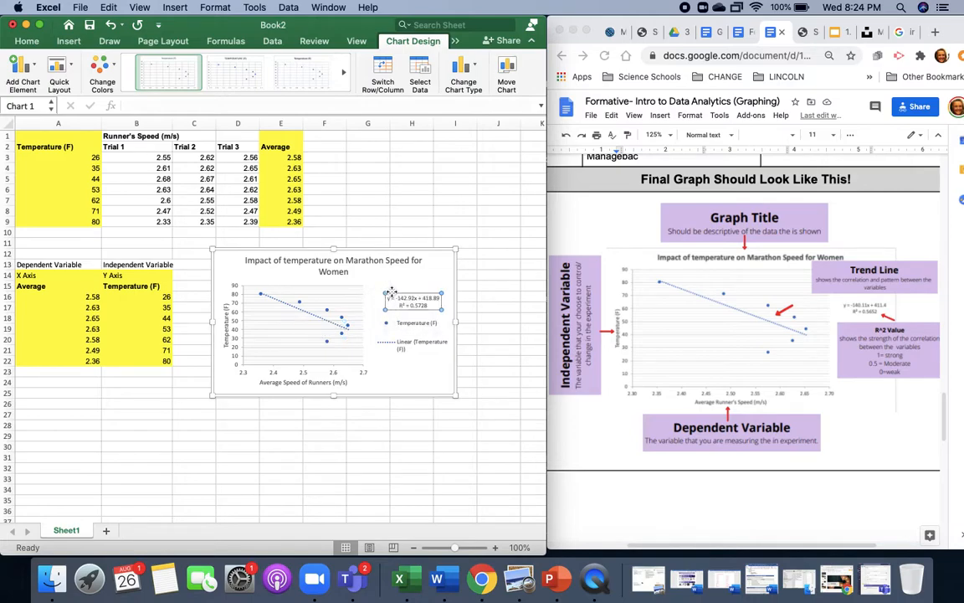
left_click(415, 360)
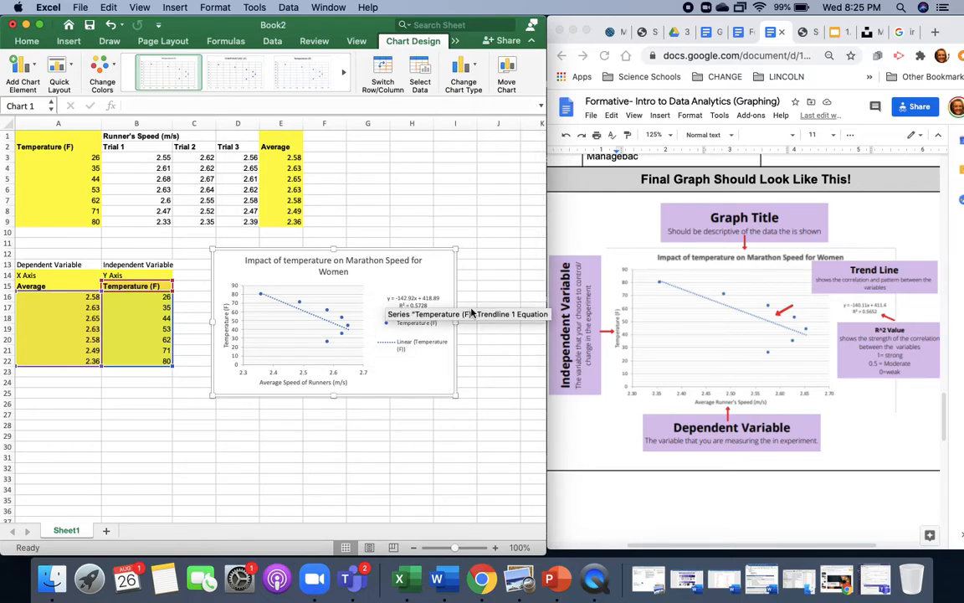
- Copy the whole scatter chart and switch to the Google Docs answer sheet in Chrome, shown full screen
left_click(478, 299)
left_click(448, 283)
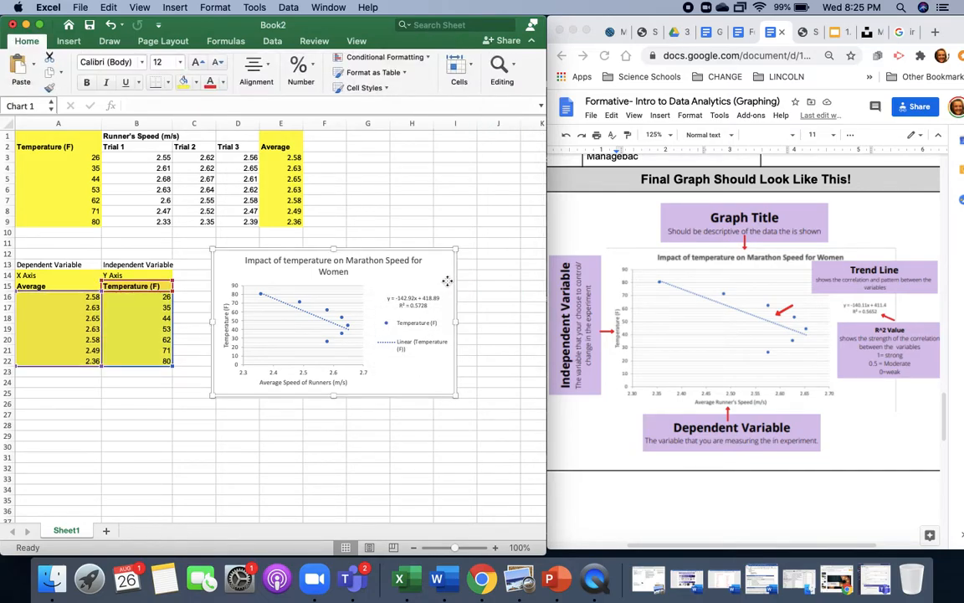
left_click(485, 278)
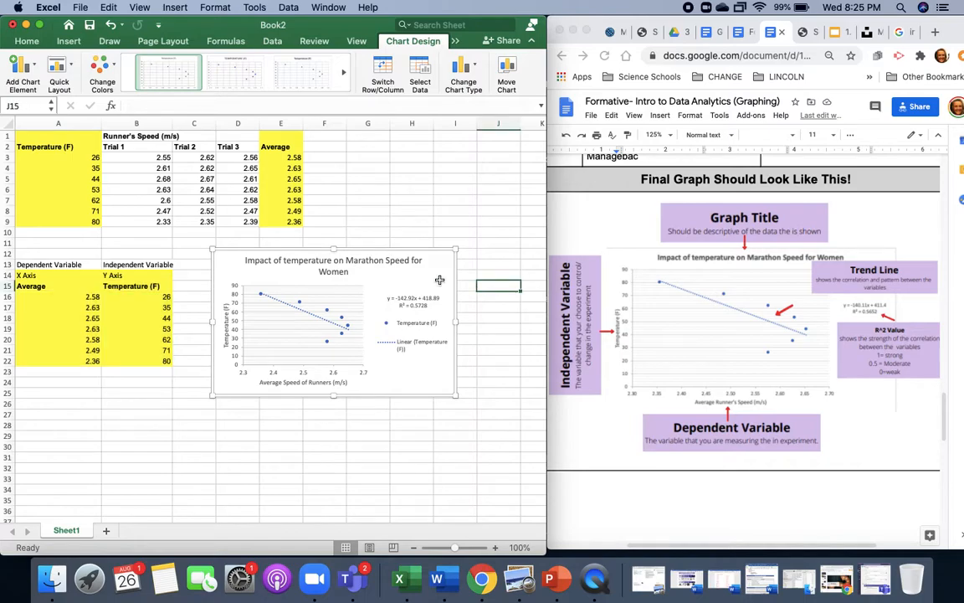
left_click(440, 279)
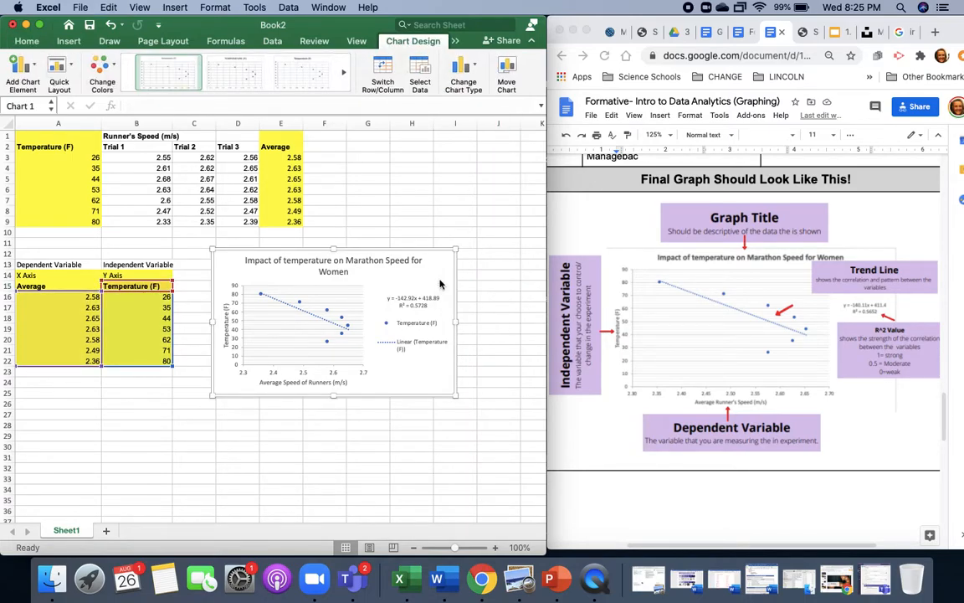
left_click(744, 34)
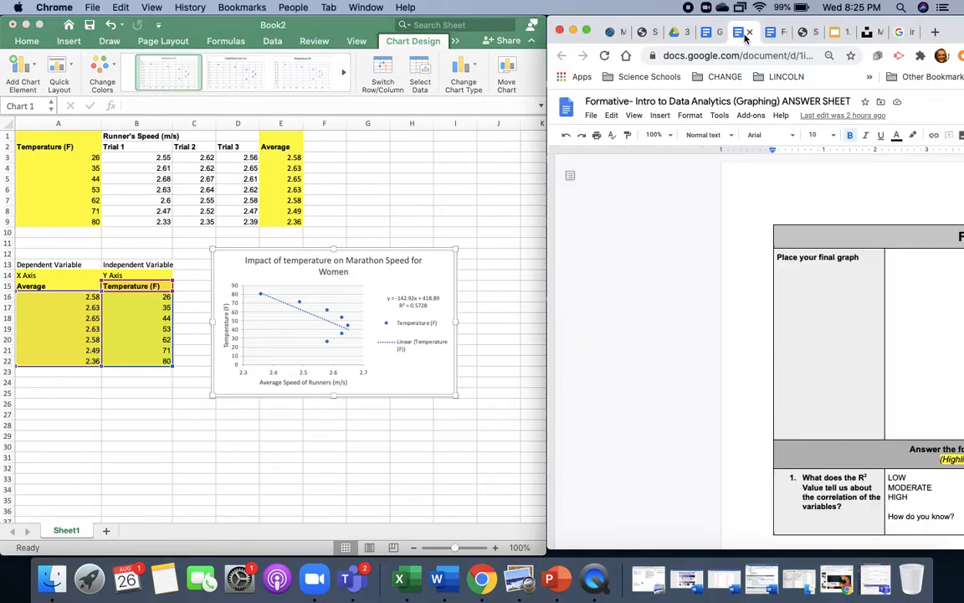
left_click(588, 31)
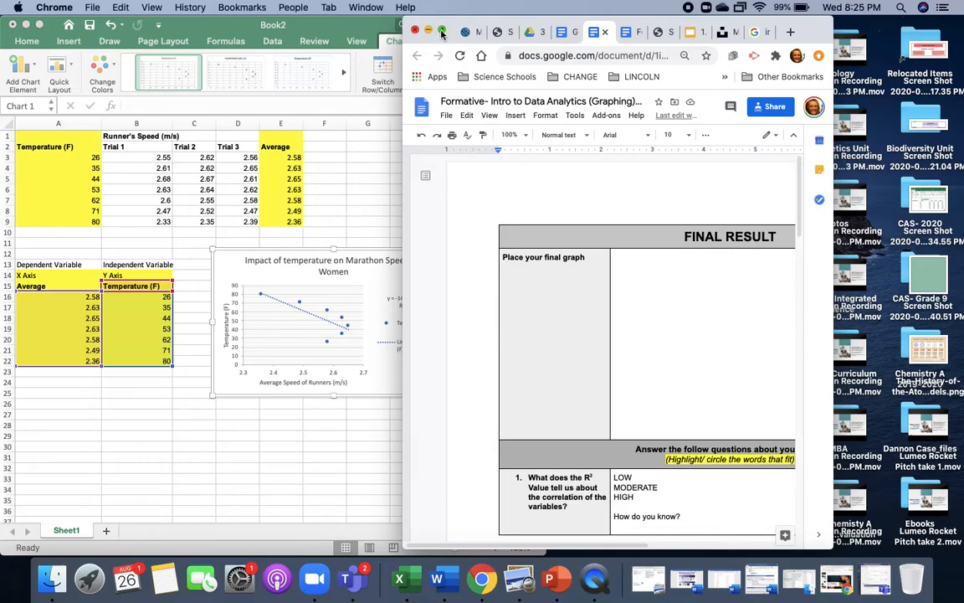
left_click(442, 30)
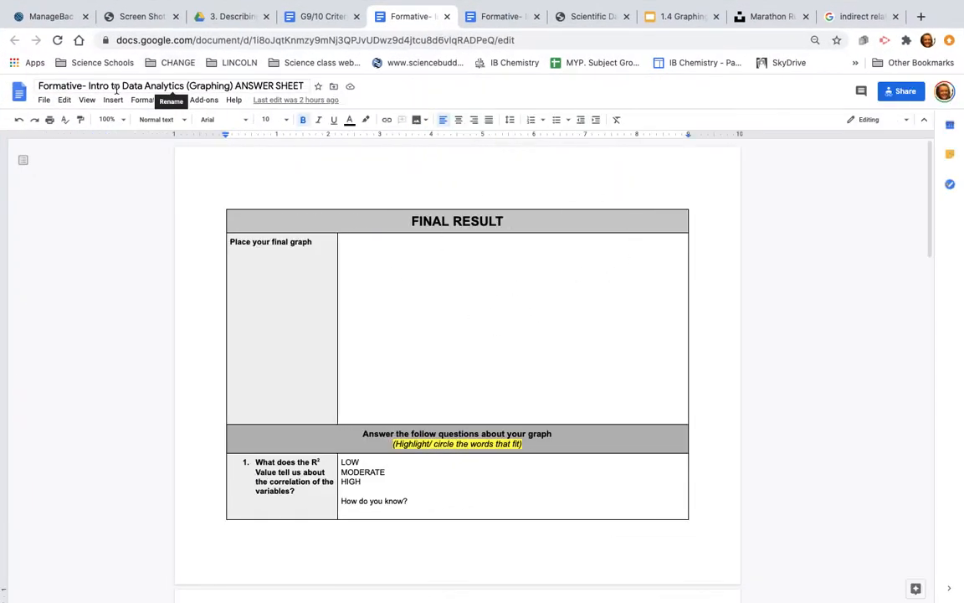
- Paste the chart into the blank cell beside "Place your final graph" and enlarge it to nearly the cell's width
left_click(360, 279)
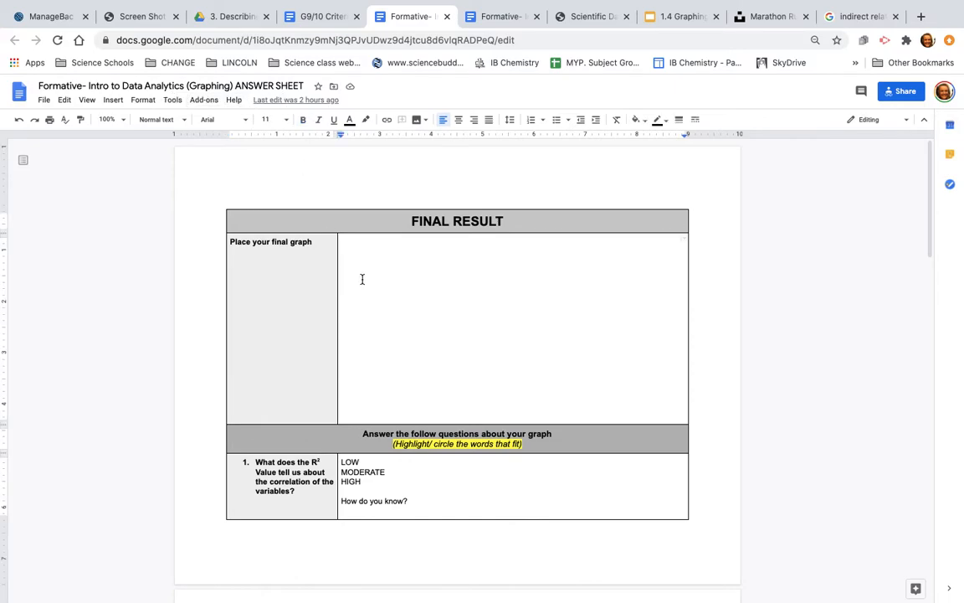
key("super+v")
left_click(511, 391)
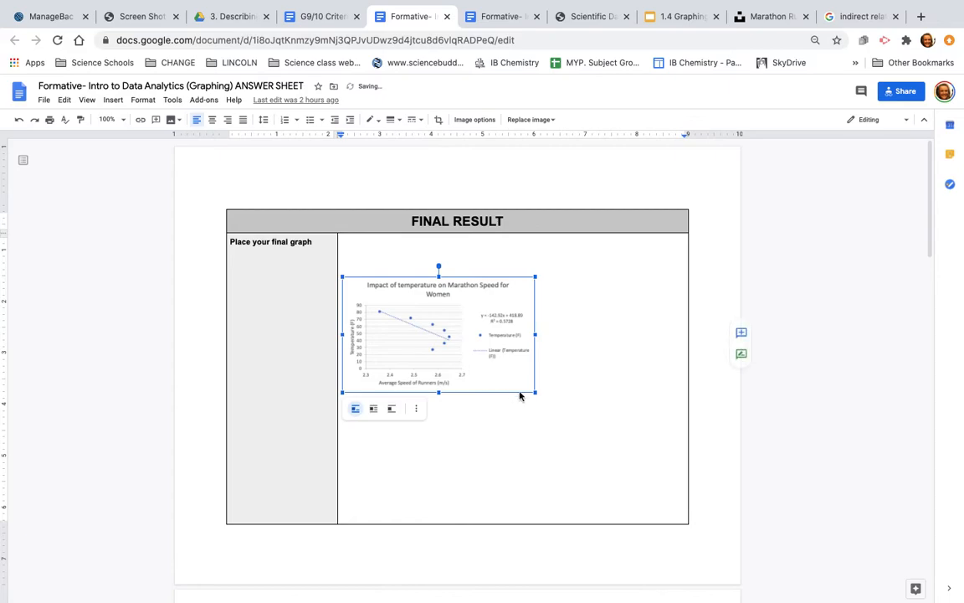
left_click_drag(535, 392, 667, 475)
left_click(590, 503)
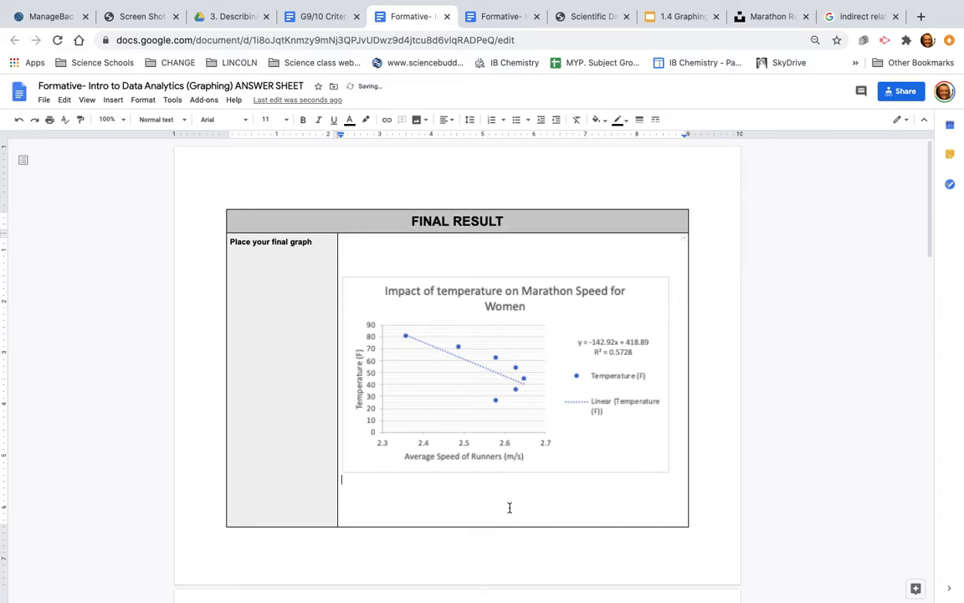
- Examine the graph and the questions below it in the answer sheet at 75% zoom
scroll(370, 456, "down", 5)
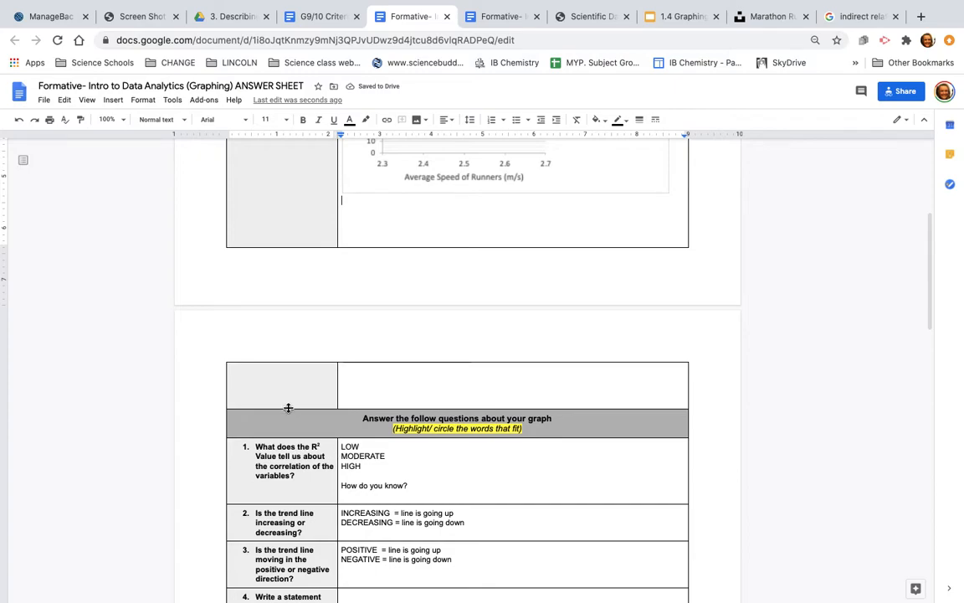
scroll(388, 415, "up", 3)
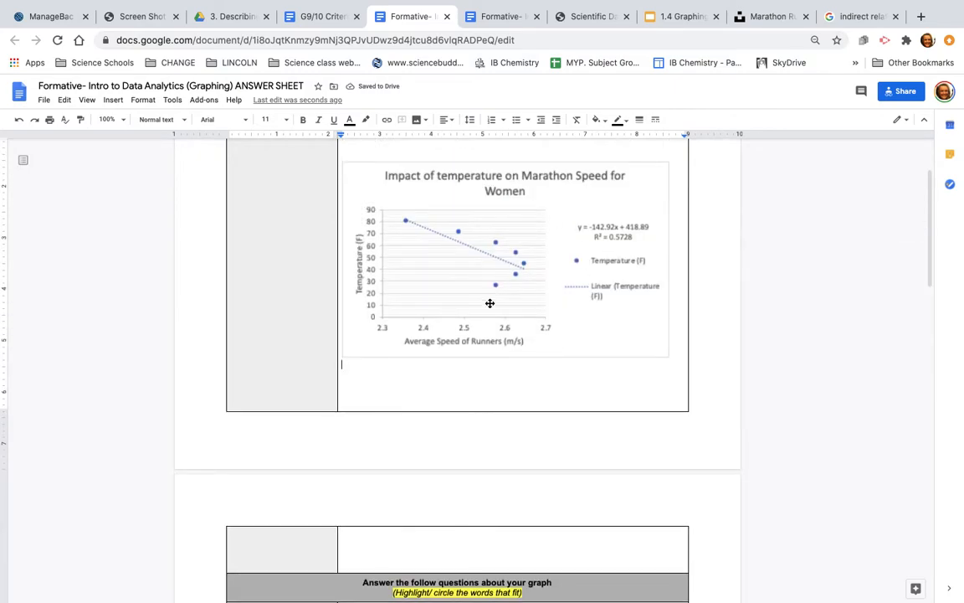
scroll(493, 322, "down", 4)
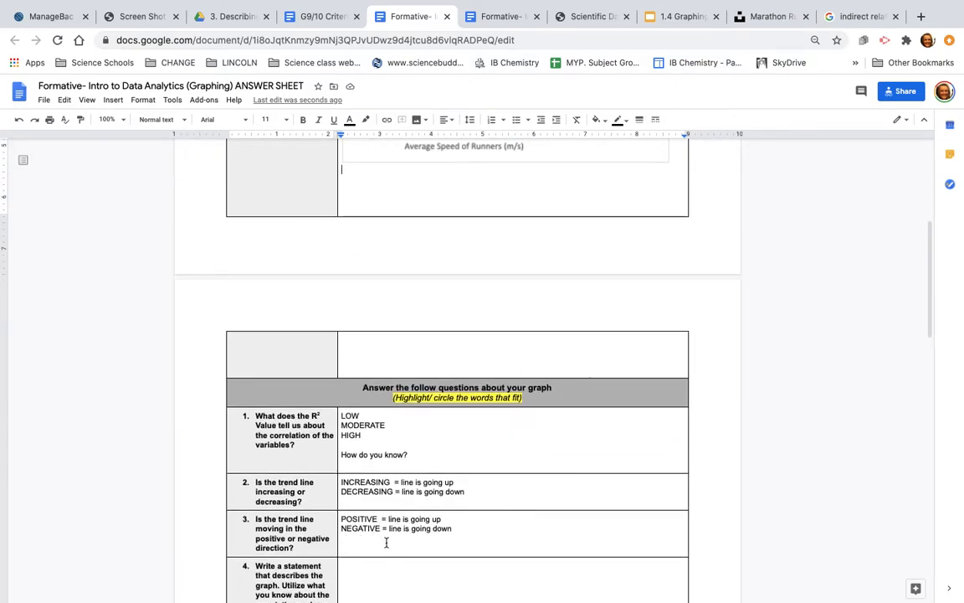
scroll(387, 542, "down", 2)
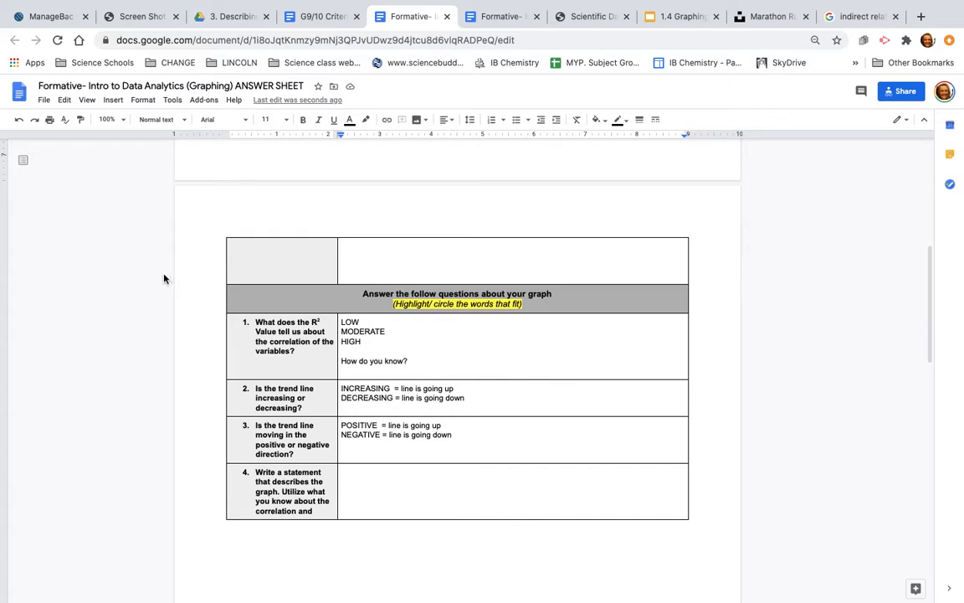
left_click(126, 123)
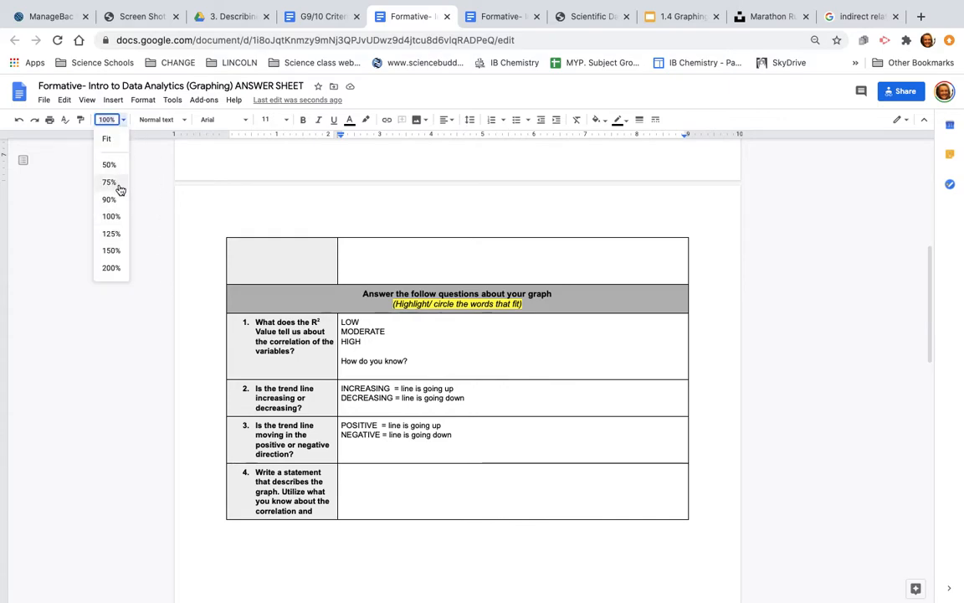
left_click(117, 183)
scroll(285, 333, "up", 5)
scroll(285, 333, "down", 1)
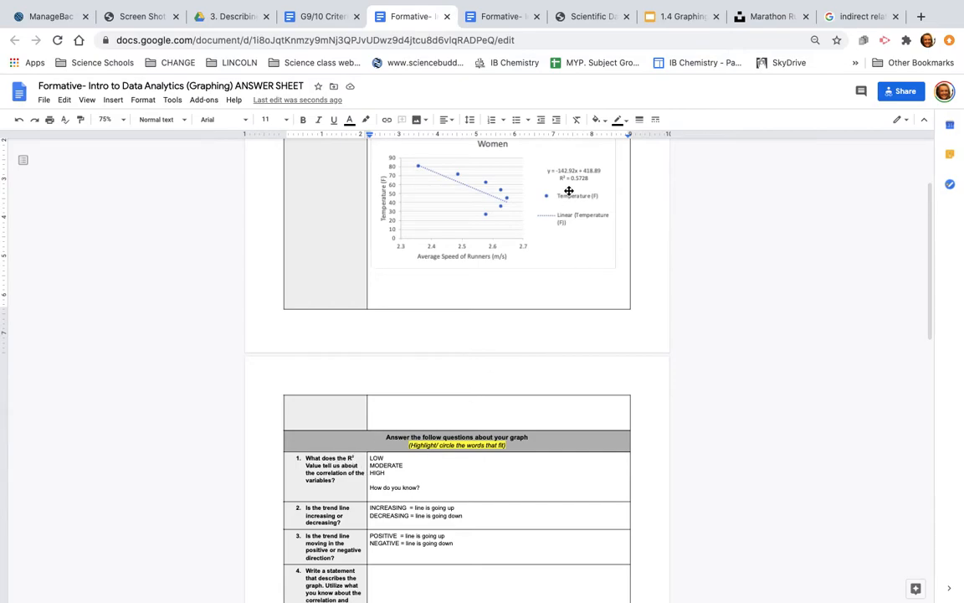
- Answer question 1 by highlighting MODERATE in yellow and adding "I know this because the number is 0.5728." under "How do you know?"
double_click(387, 466)
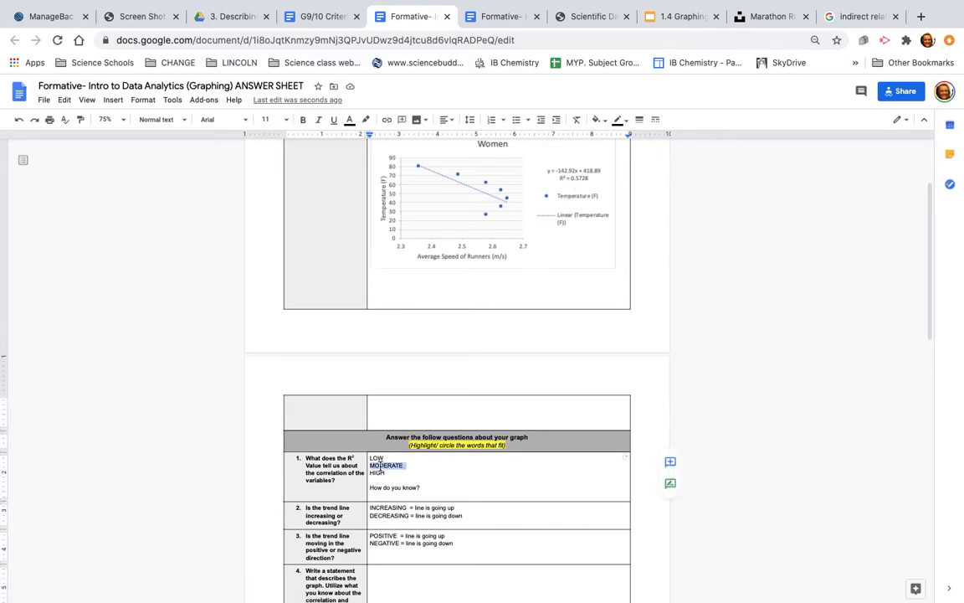
left_click(368, 119)
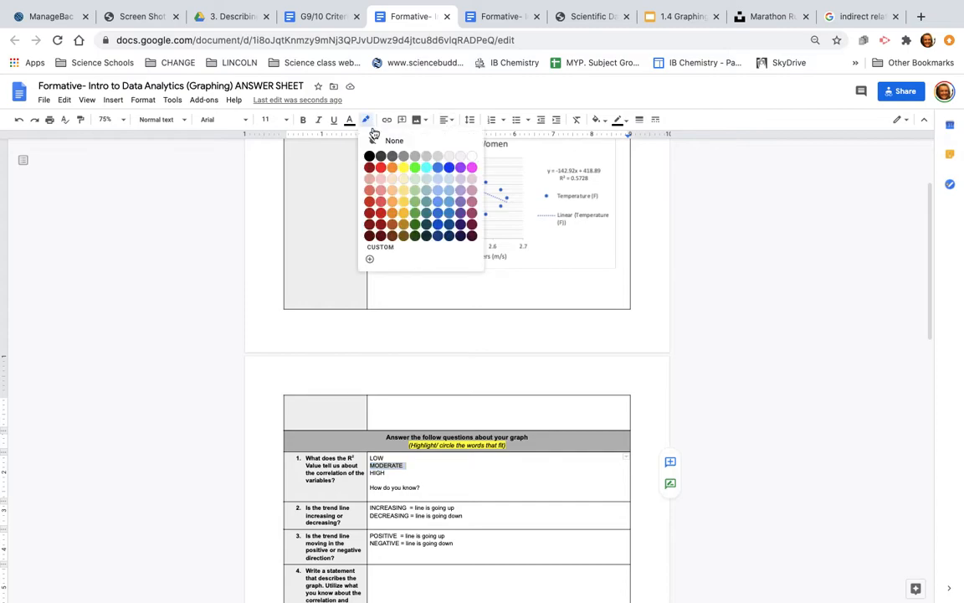
left_click(408, 169)
left_click(433, 491)
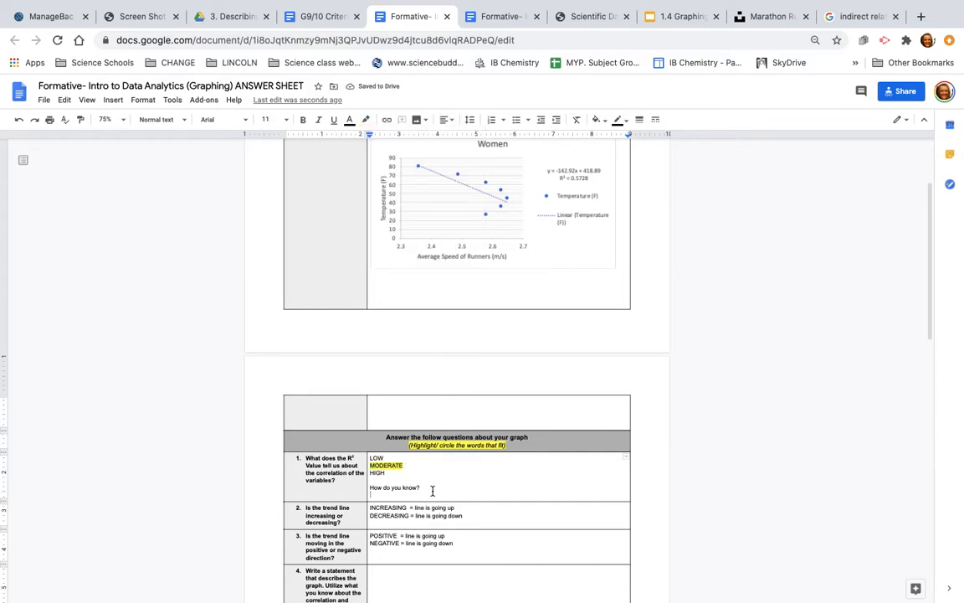
type("I know this because the number is 0.5728.")
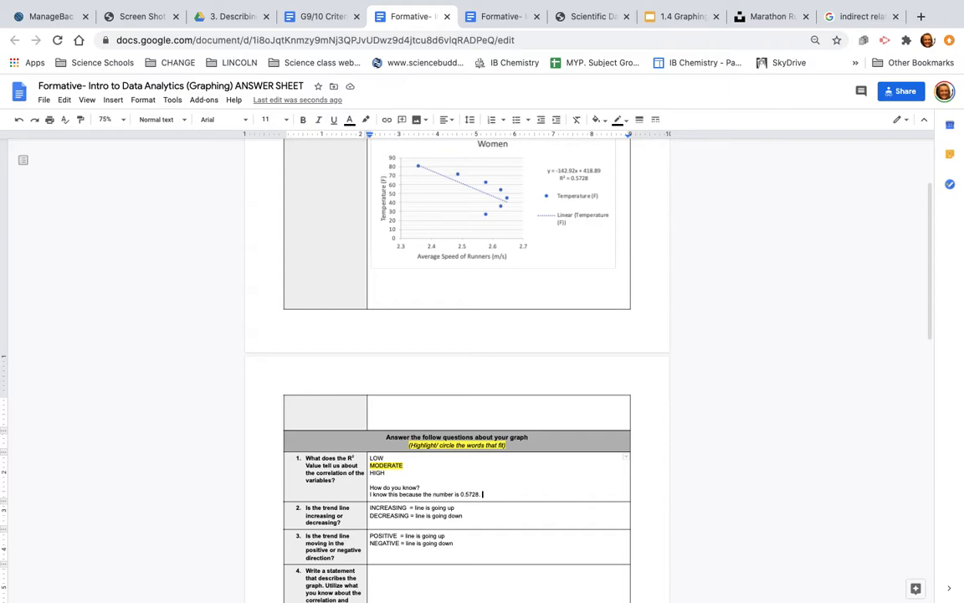
- Compare the graph's trendline with questions 2 and 3, and read question 4's instructions for the written statement
scroll(410, 496, "down", 2)
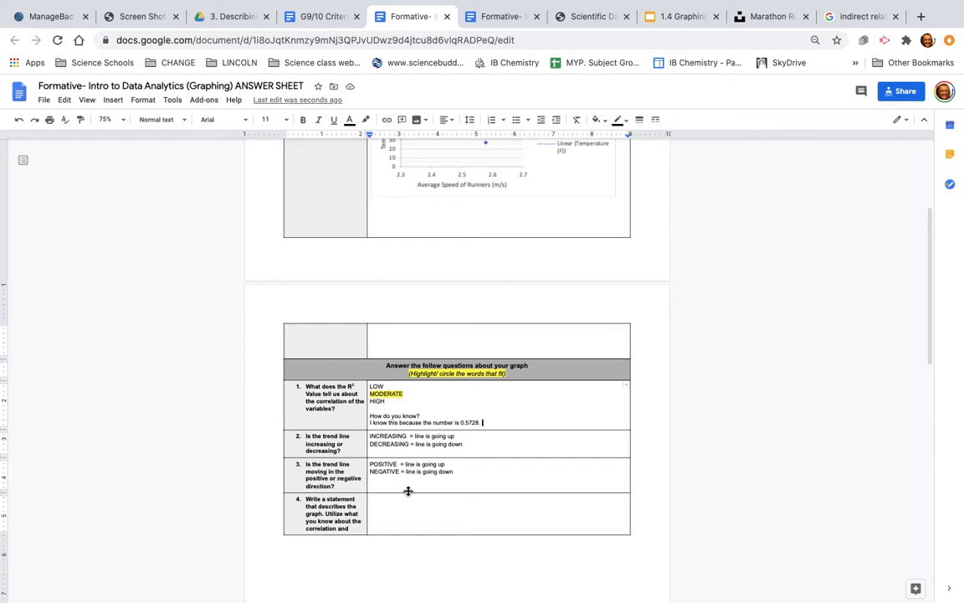
scroll(408, 491, "up", 1)
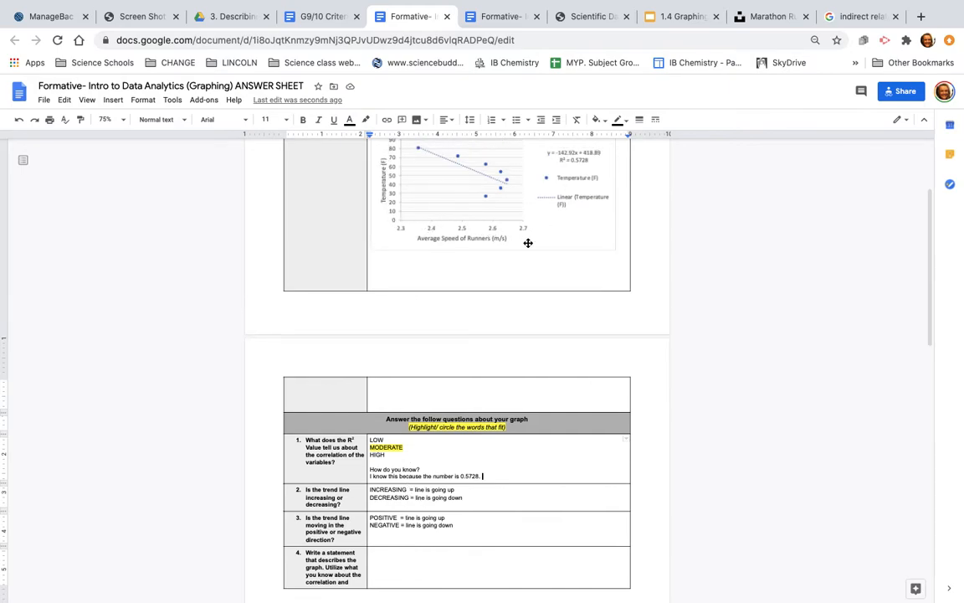
scroll(305, 379, "down", 2)
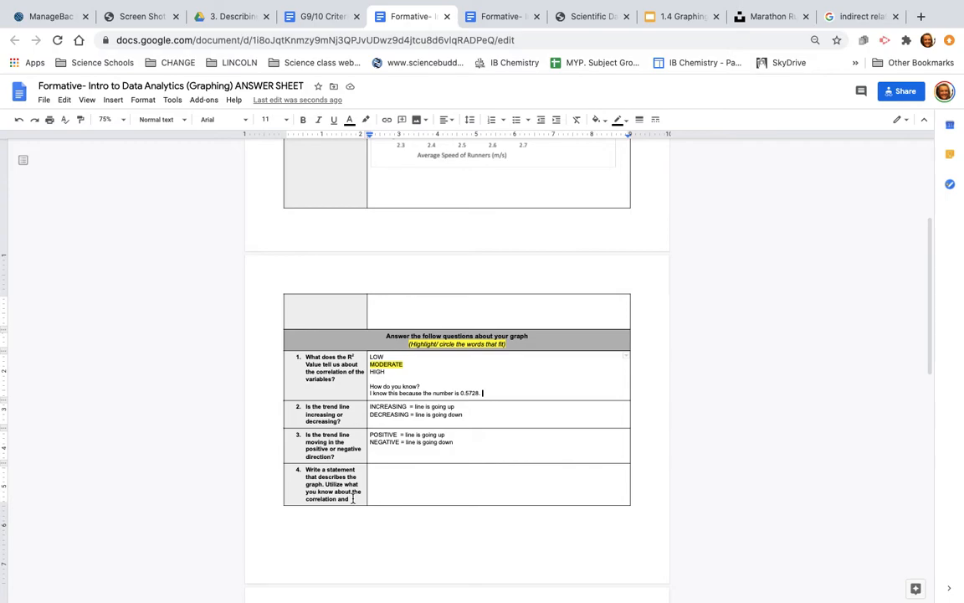
scroll(360, 501, "down", 1)
scroll(360, 501, "down", 2)
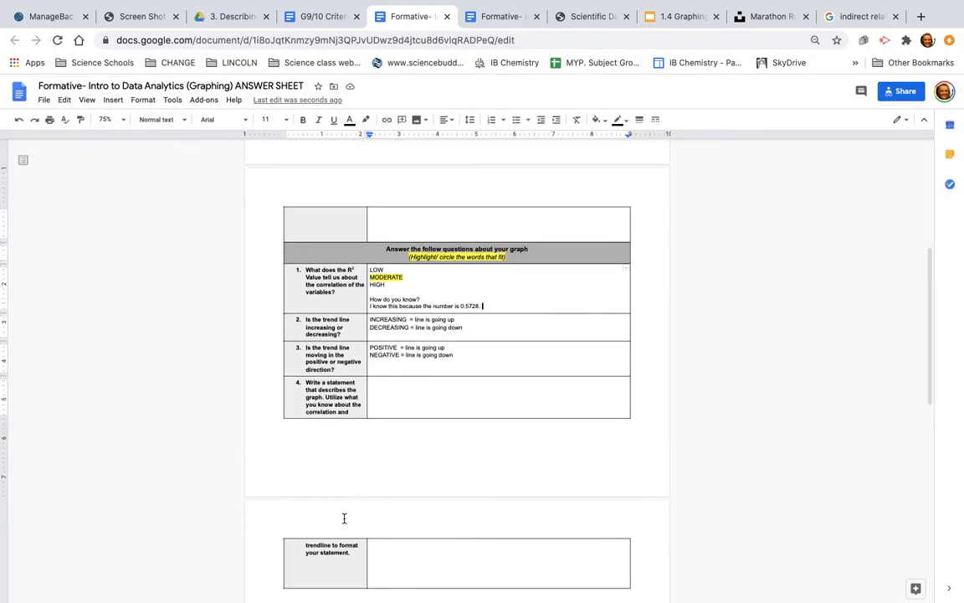
left_click(397, 390)
- Examine the Criterion C: Processing and evaluating rubric at 125% zoom, and return to the graph at the start of the answer sheet
scroll(398, 391, "down", 8)
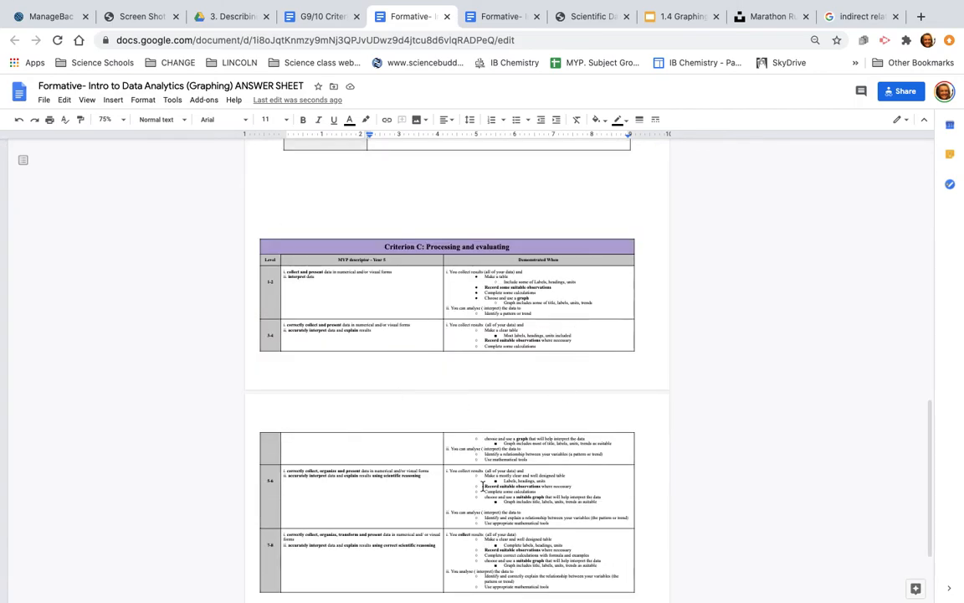
left_click(108, 119)
left_click(111, 234)
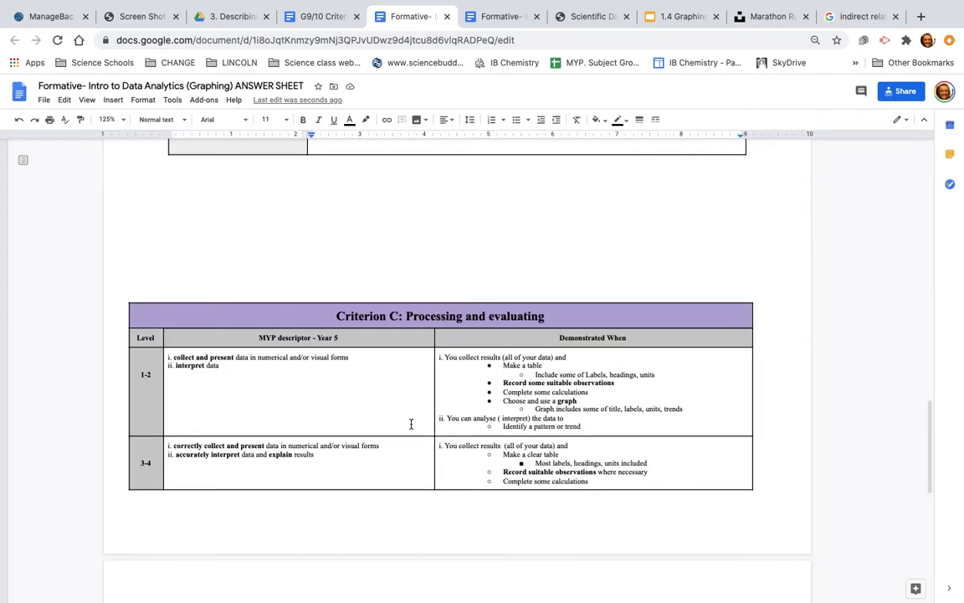
scroll(411, 423, "down", 2)
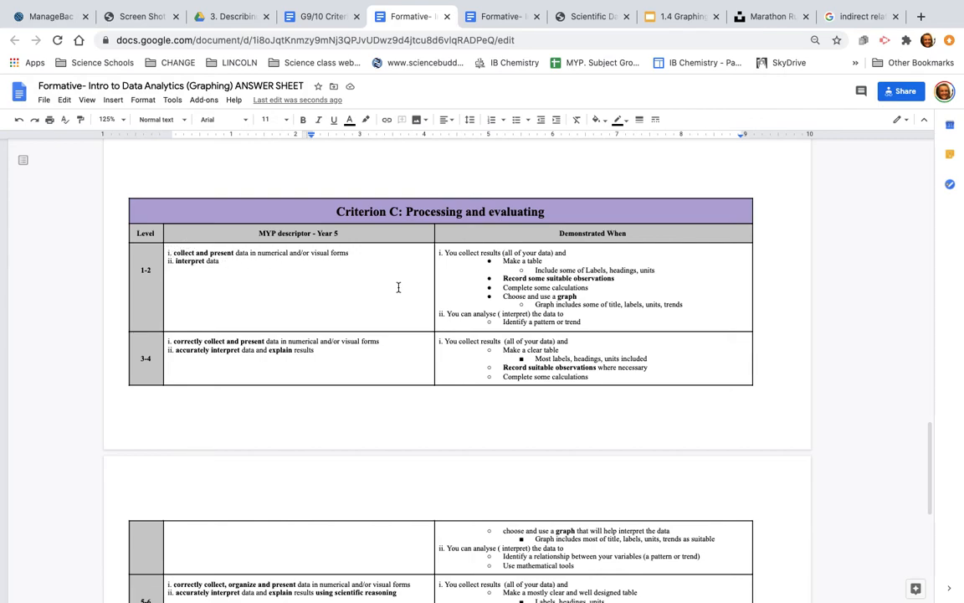
scroll(407, 293, "down", 5)
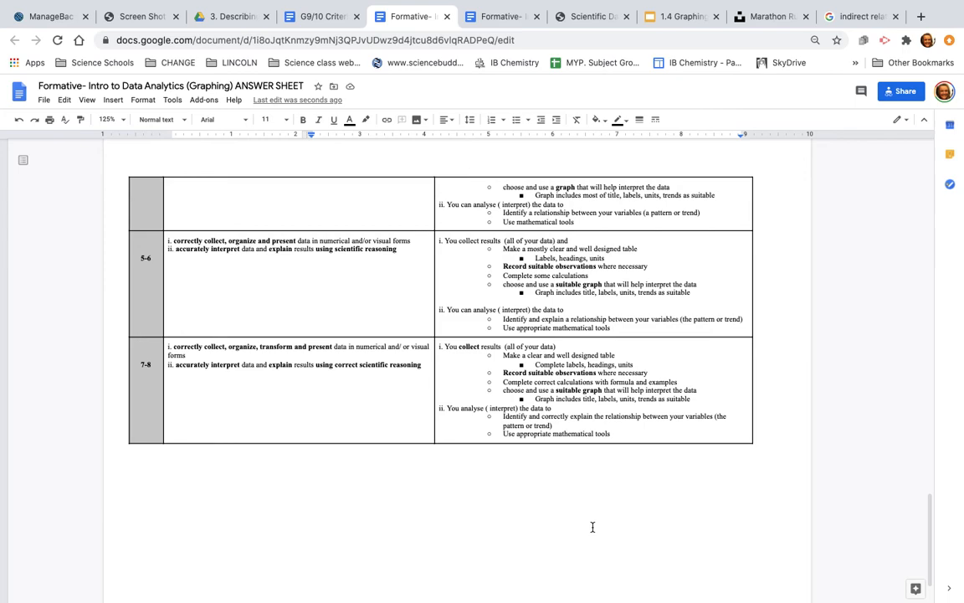
scroll(591, 525, "up", 20)
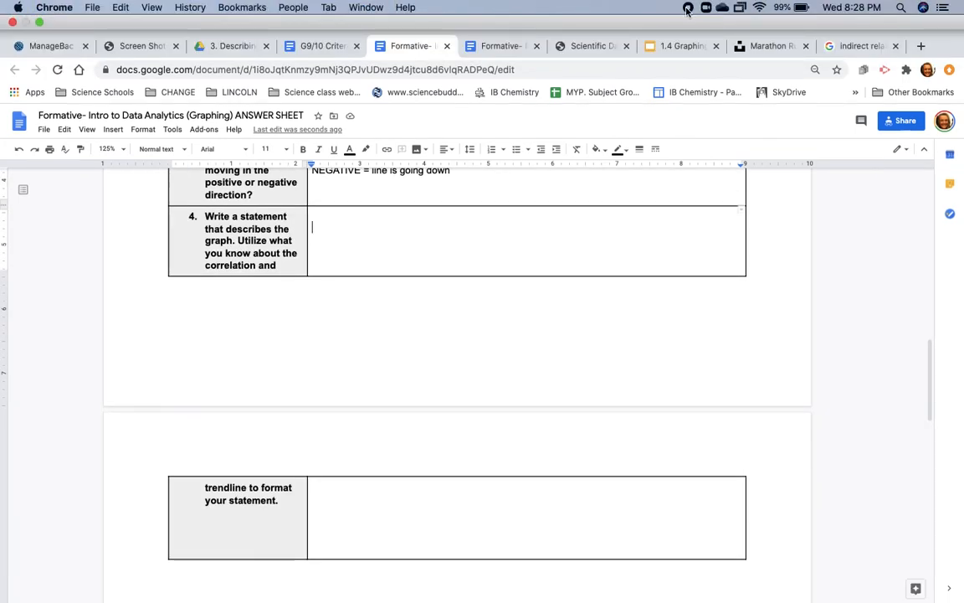
scroll(509, 297, "up", 10)
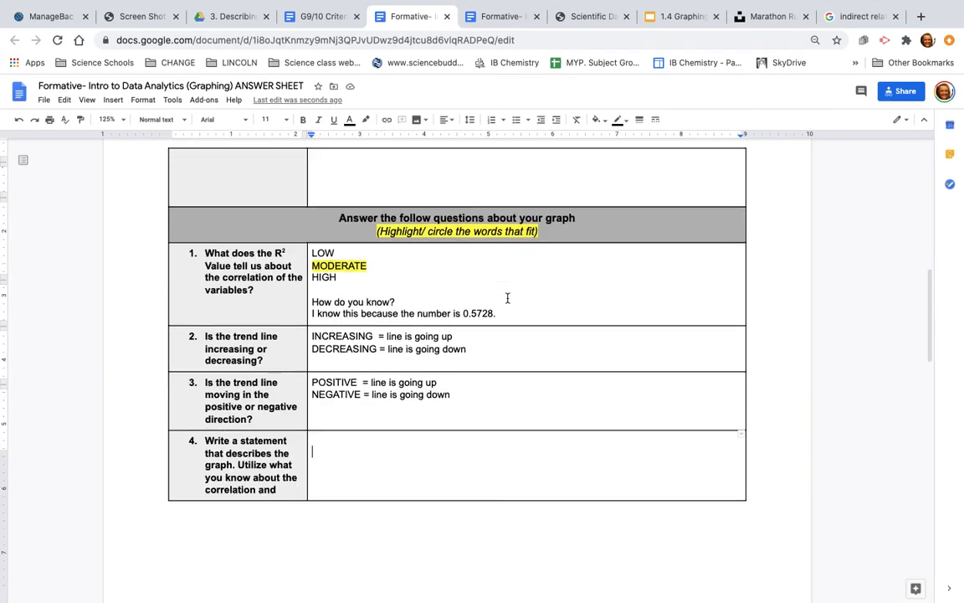
scroll(508, 298, "up", 1)
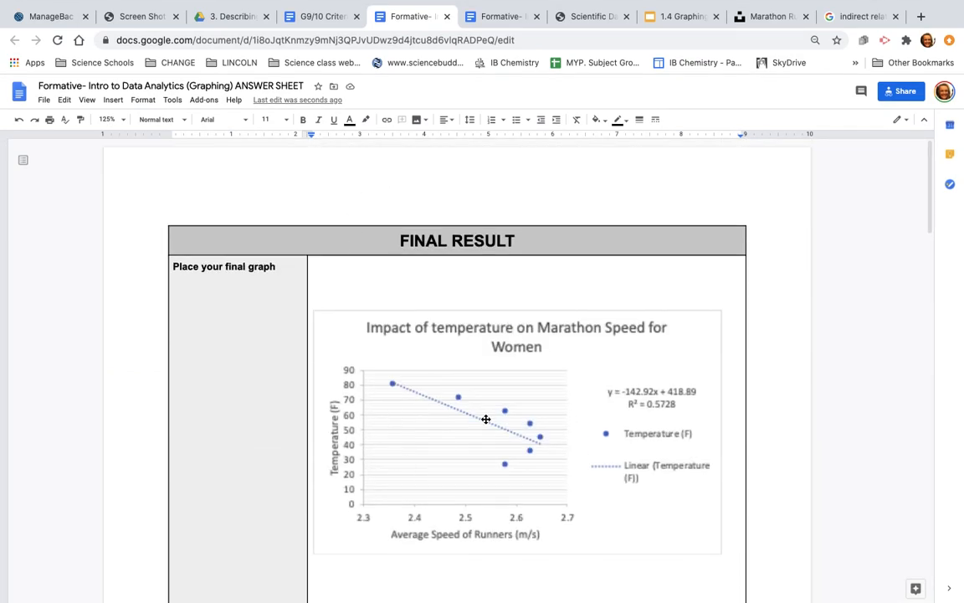